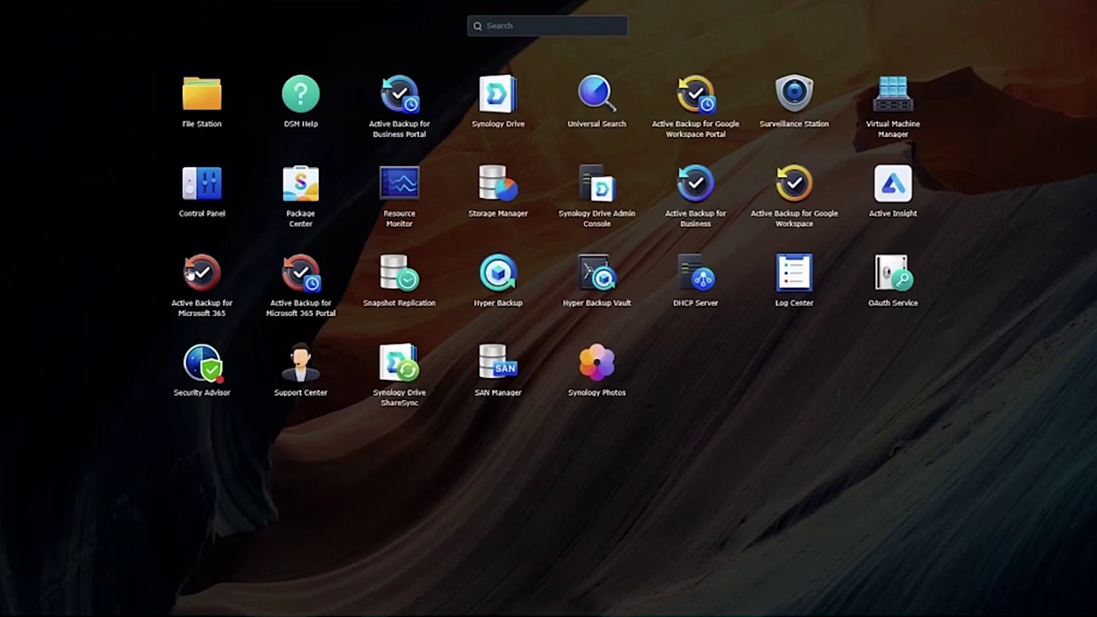
Open Active Backup for Microsoft 365, check the daily backup summary, and open the log for the partially completed October 21 backup
left_click_drag(190, 275, 192, 273)
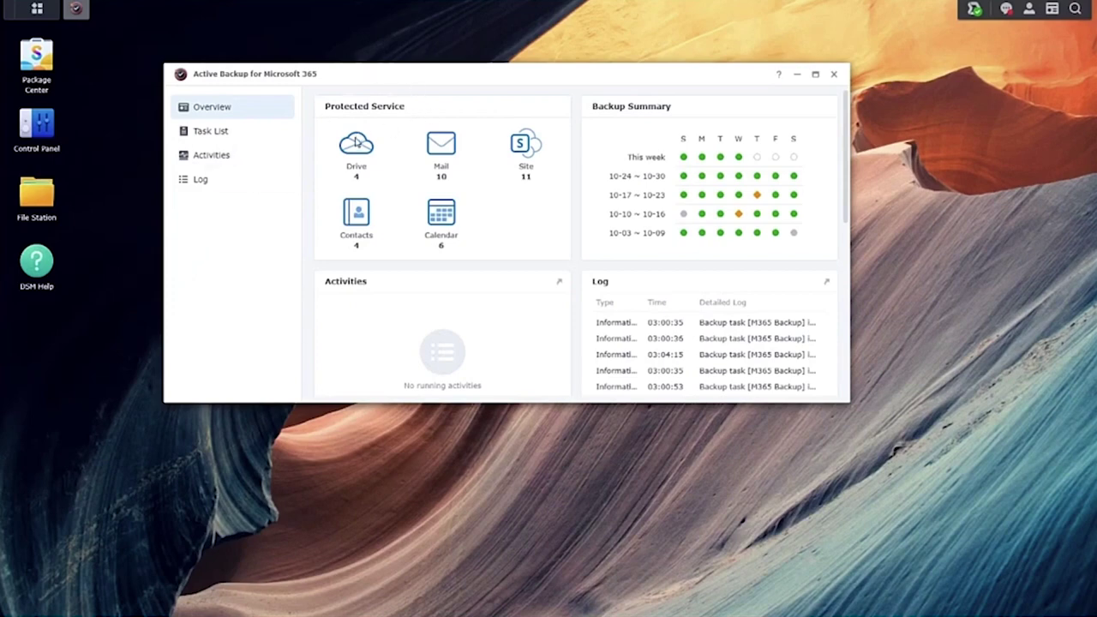
mouse_move(449, 142)
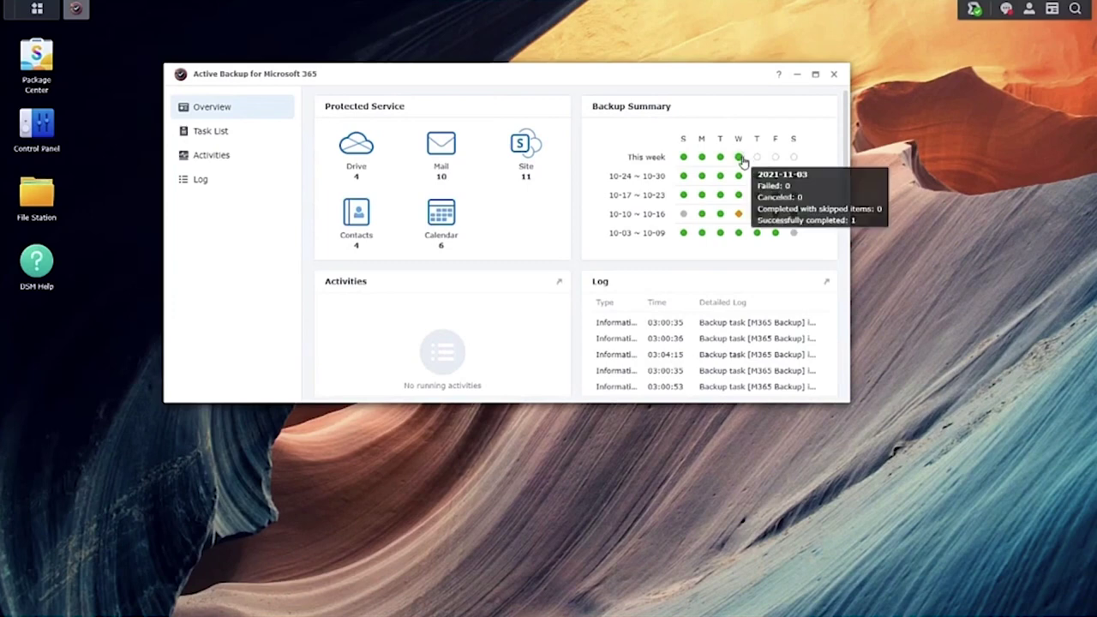
mouse_move(741, 160)
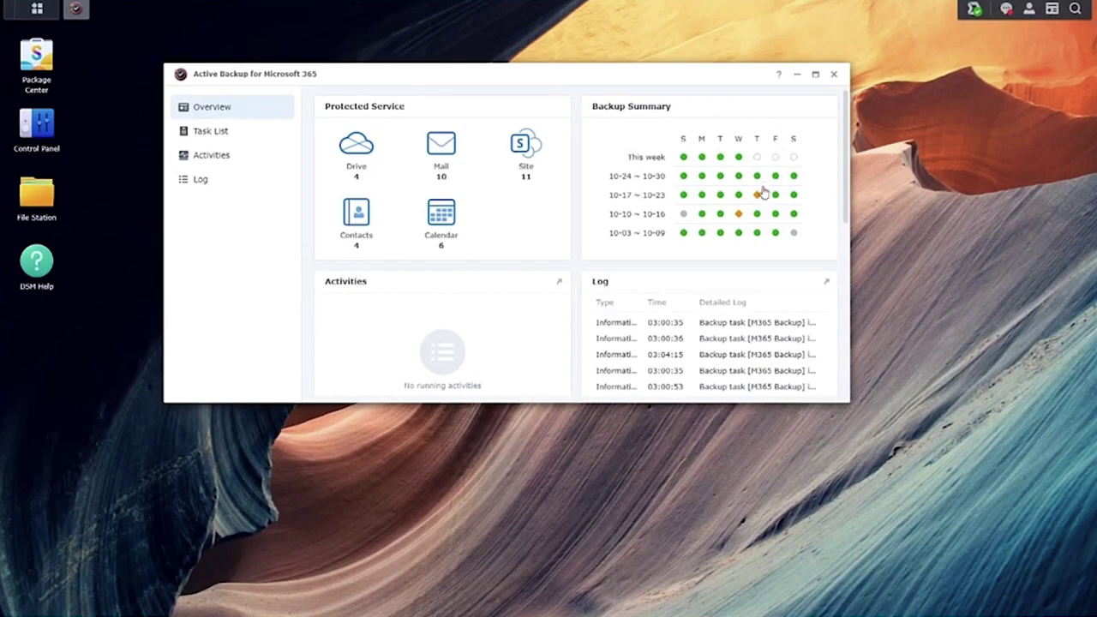
mouse_move(758, 199)
mouse_move(756, 196)
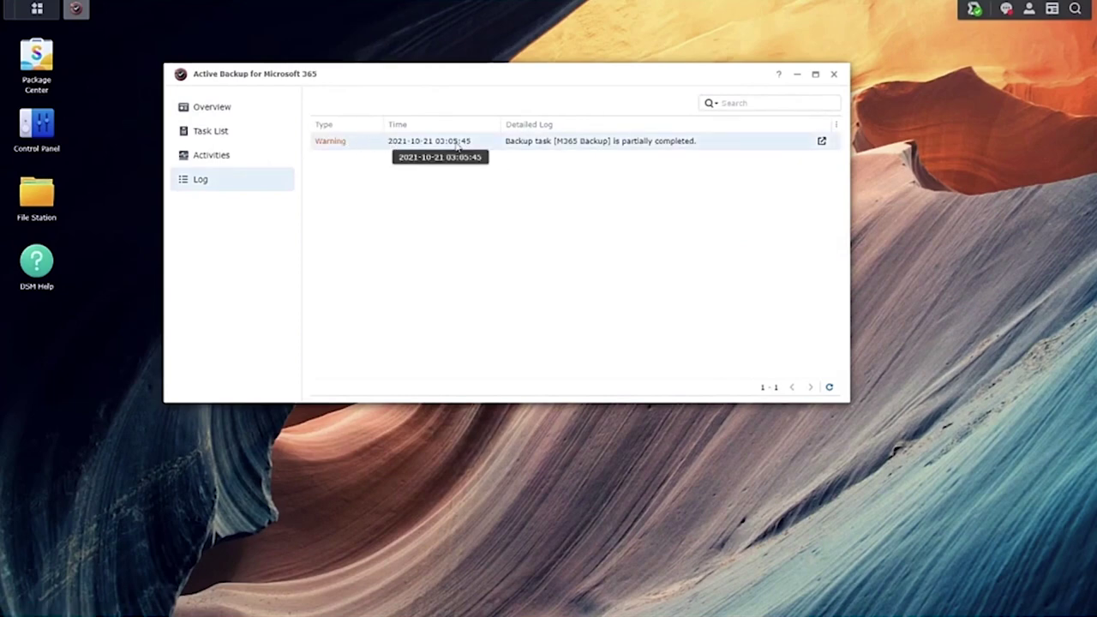
Inspect the 2021-10-21 backup's details and the log entries of the failed PointPublishing Hub Site, and close the report
left_click(821, 140)
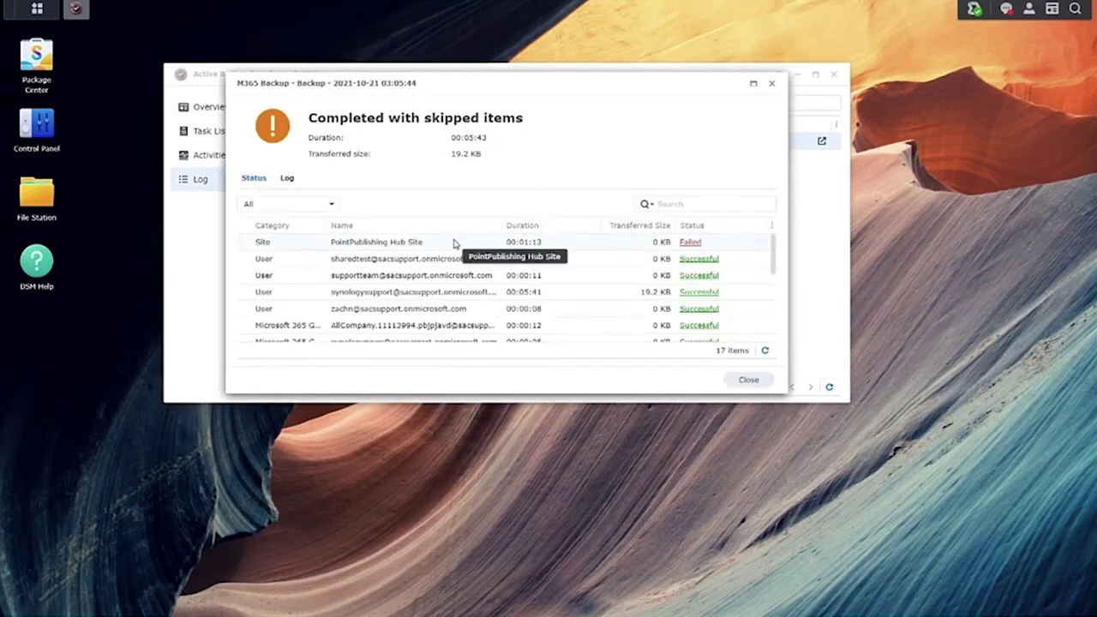
left_click(690, 243)
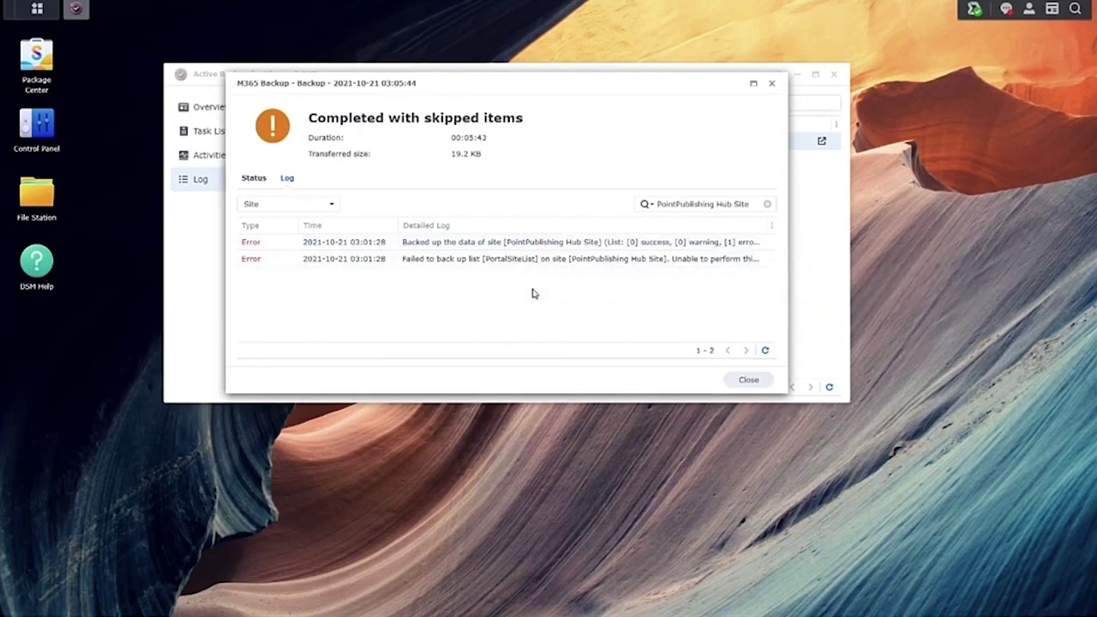
left_click(771, 84)
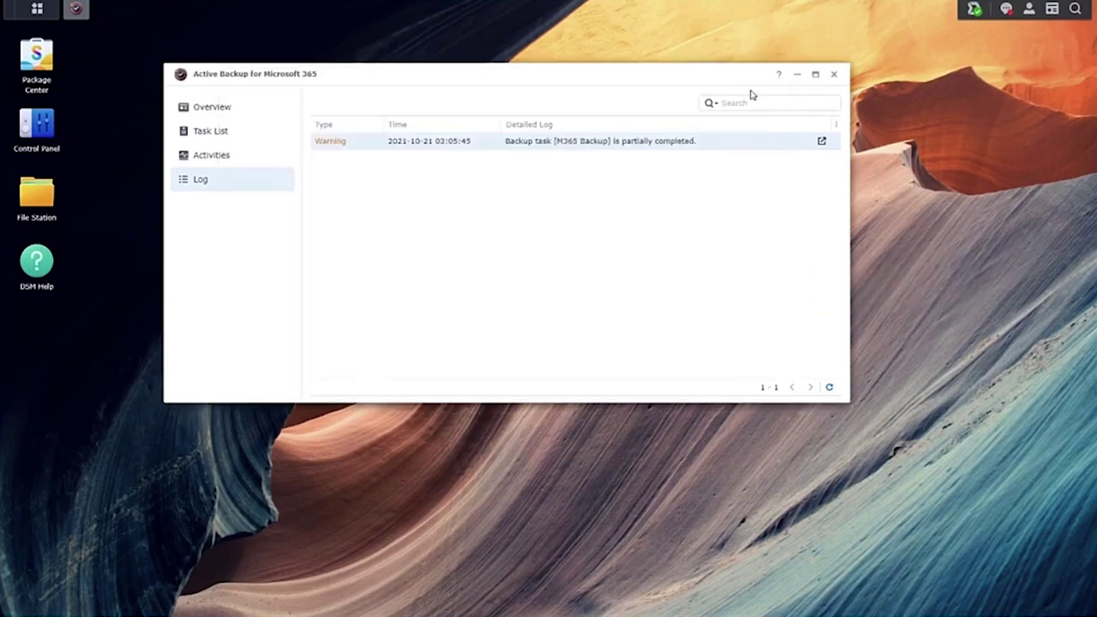
Return to the overview and review the service usage, used space per item, and transferred size chart
left_click(231, 112)
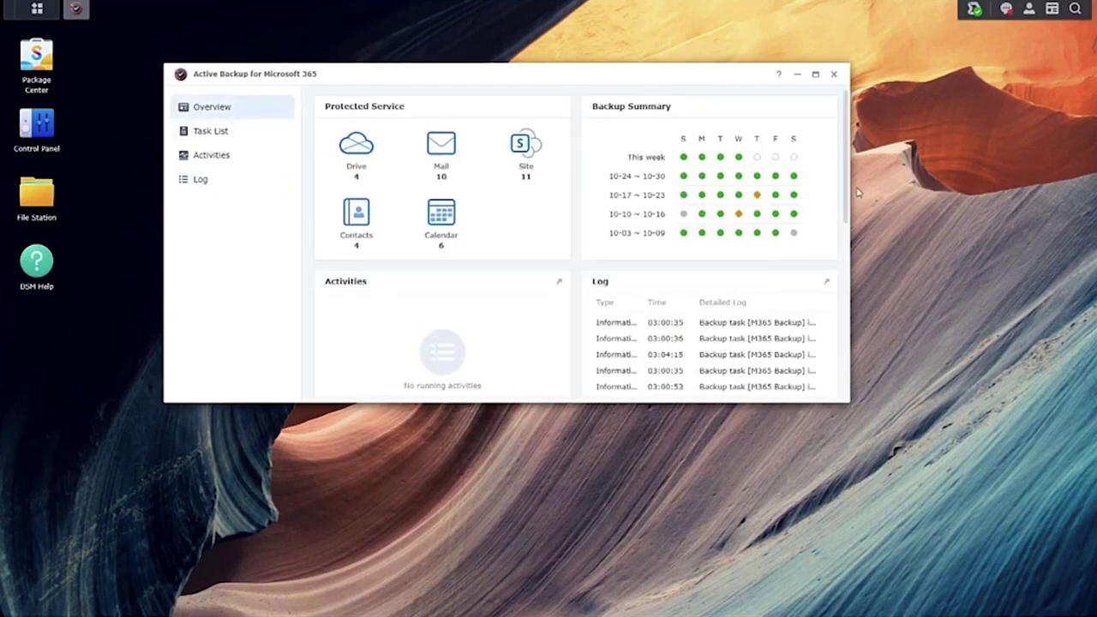
left_click_drag(848, 152, 823, 282)
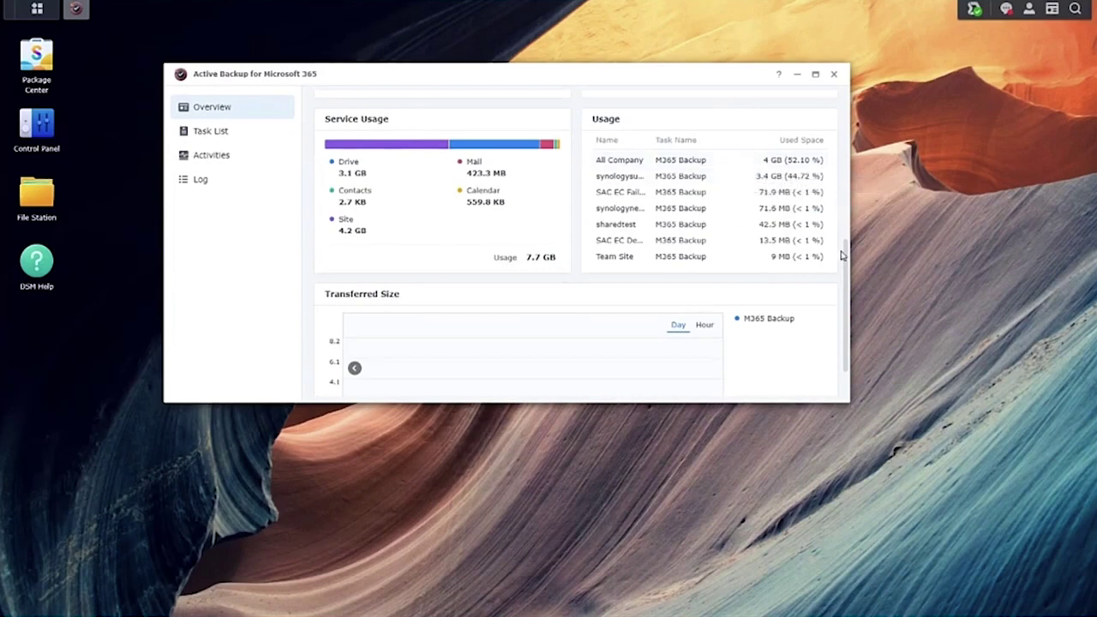
left_click_drag(846, 250, 852, 289)
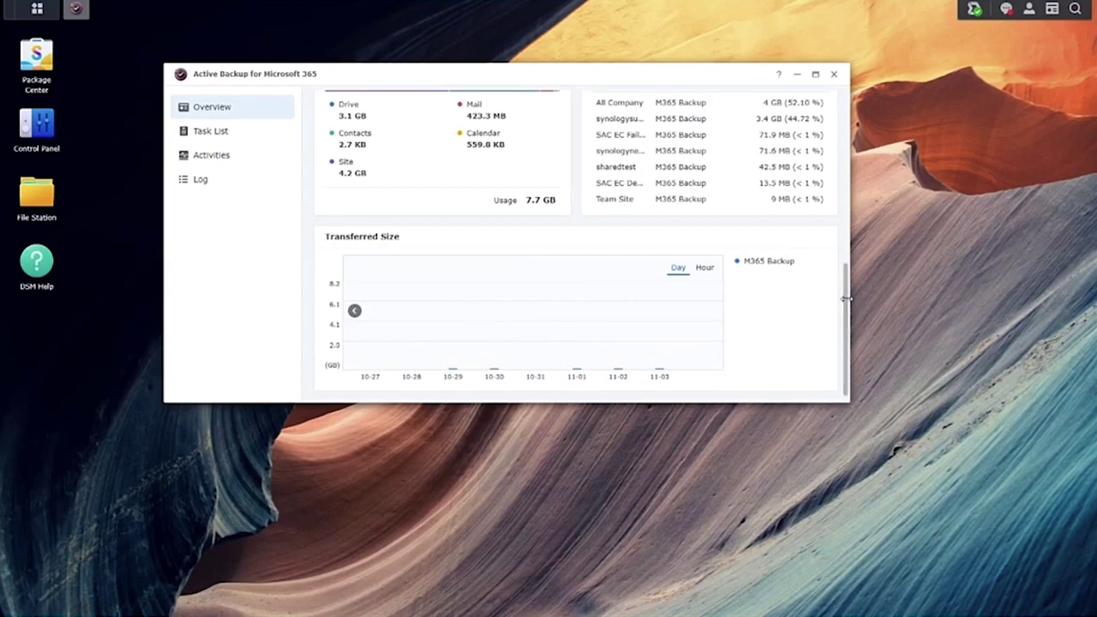
Start creating a new backup task, examine the Azure AD application information form and its endpoint choices, and cancel the wizard
left_click(245, 140)
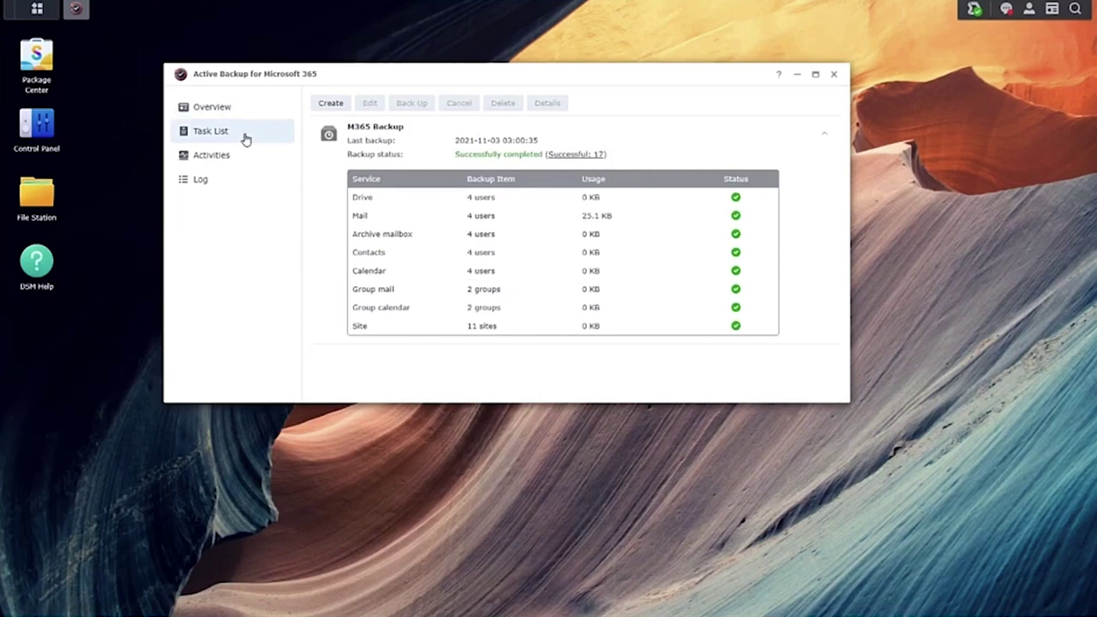
left_click(363, 137)
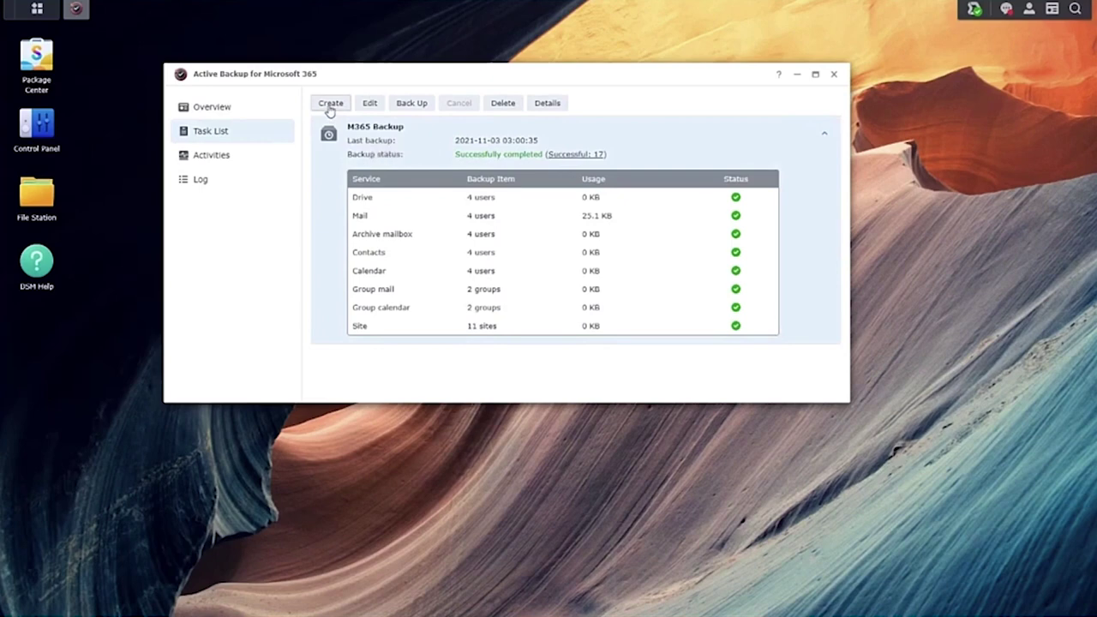
left_click(330, 110)
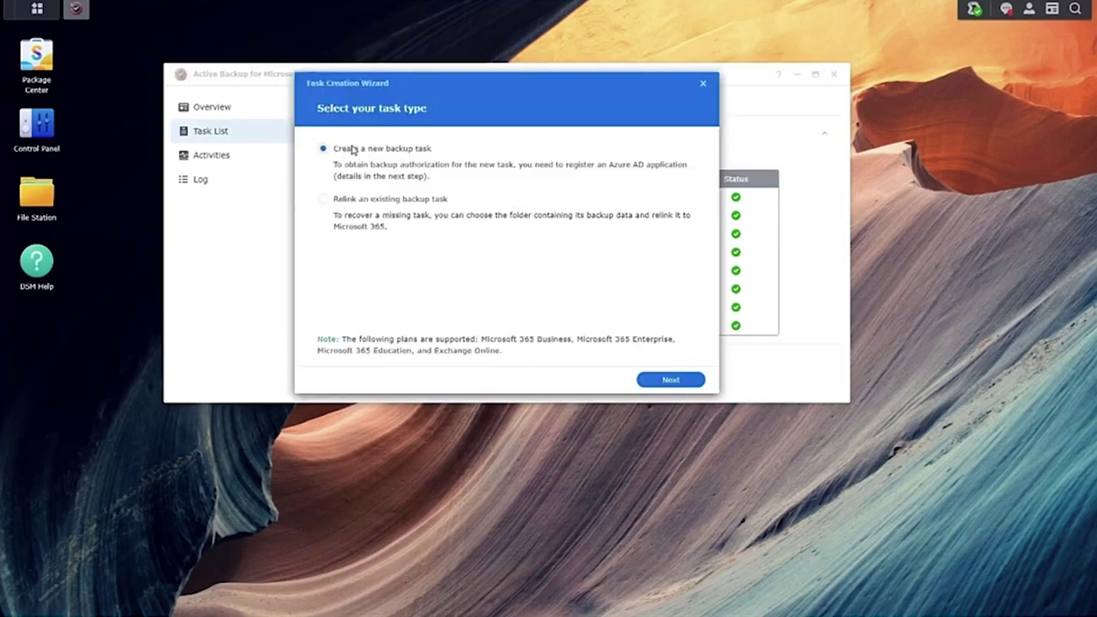
left_click(686, 385)
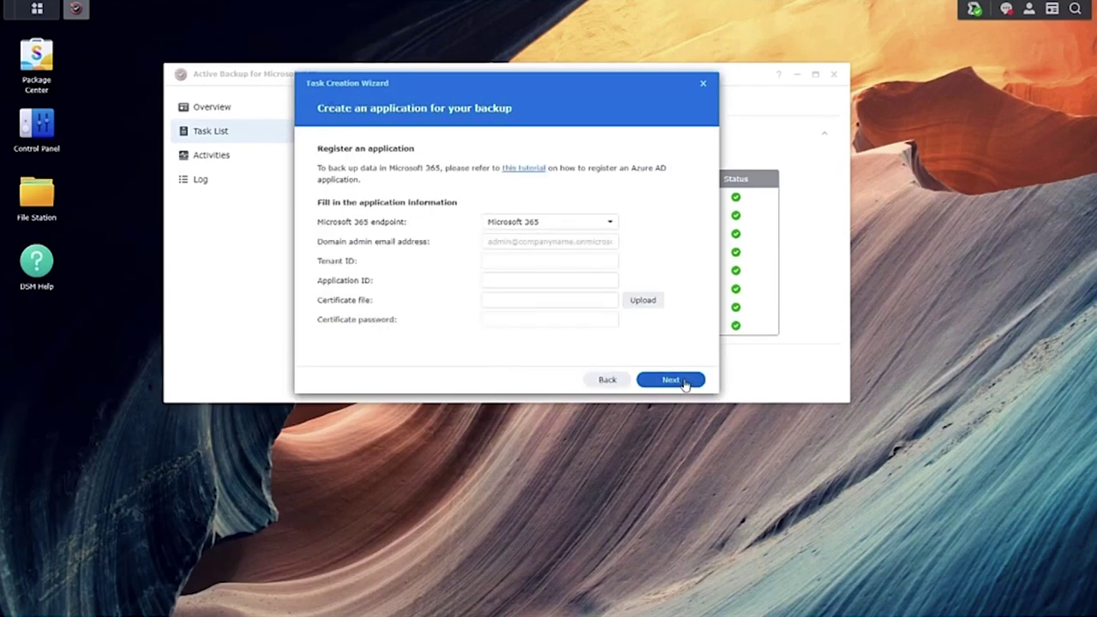
left_click(544, 223)
left_click(578, 199)
left_click(608, 379)
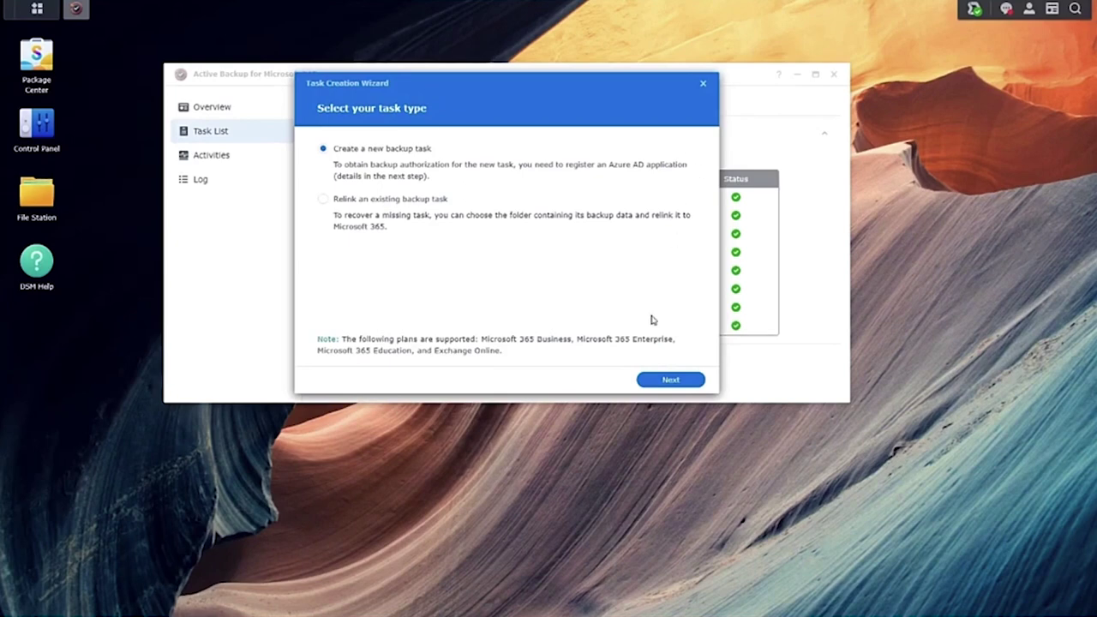
left_click(650, 379)
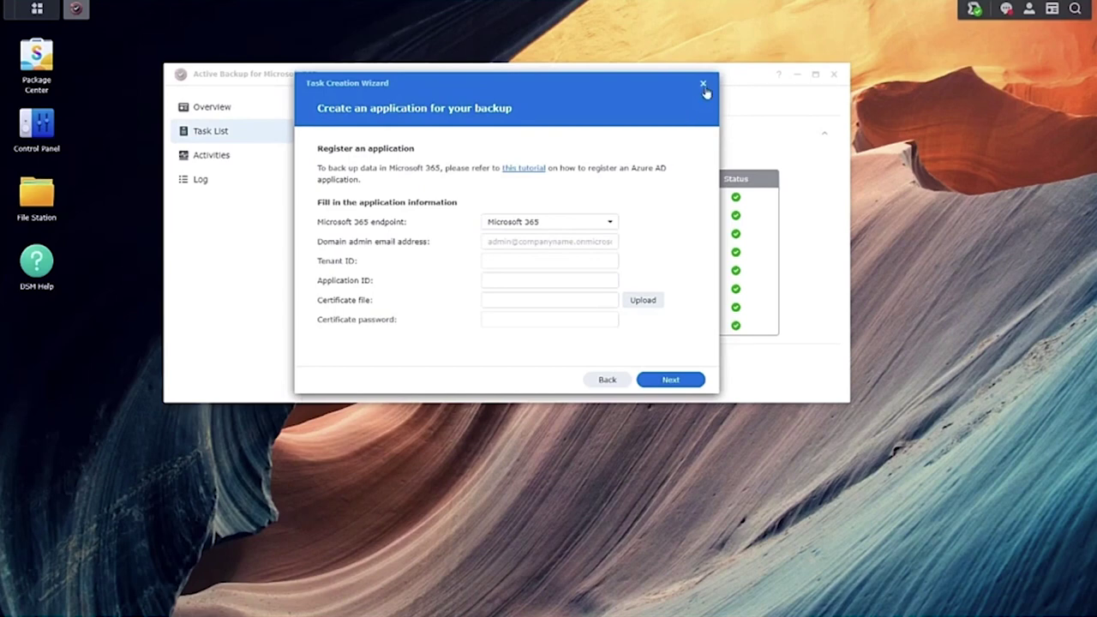
left_click(703, 85)
left_click(625, 250)
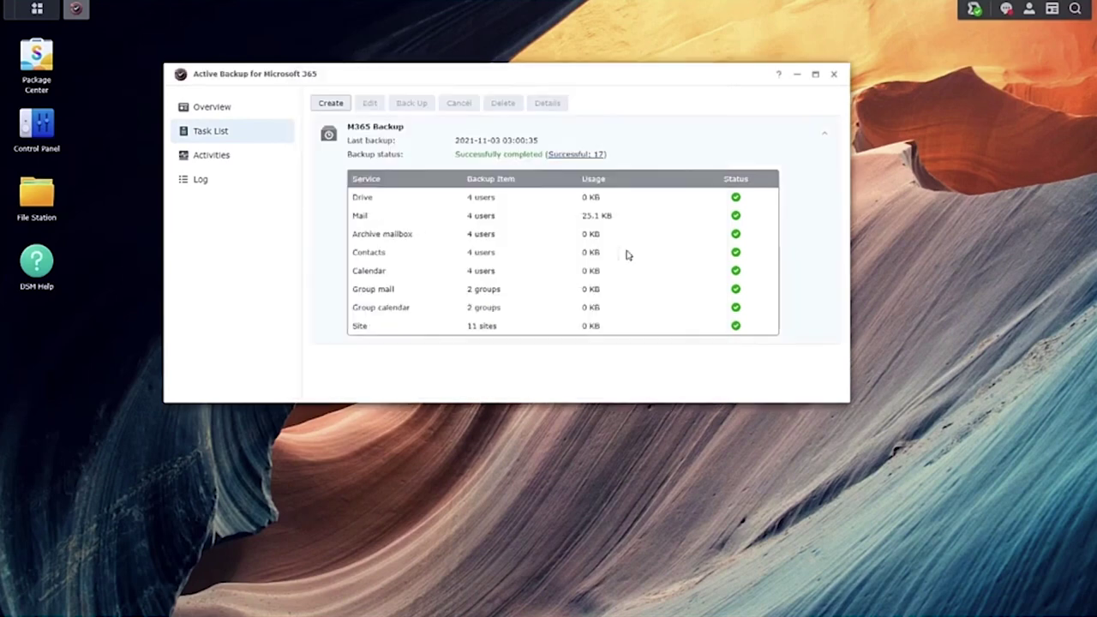
Open the M365 Backup task for editing and review its general settings and the services selected for each user
left_click(369, 139)
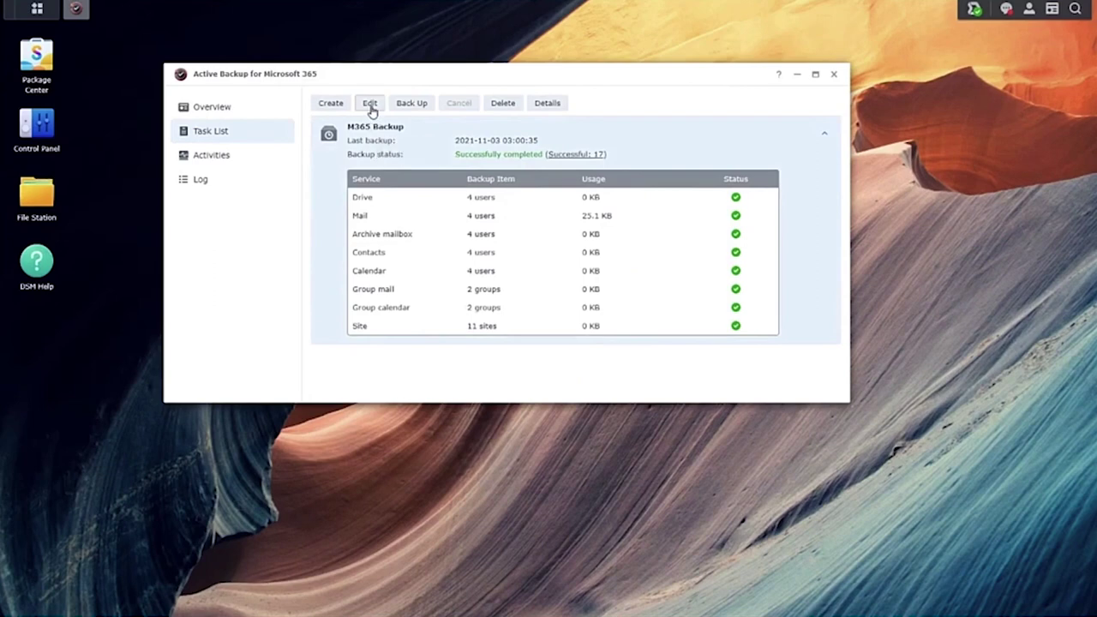
left_click(369, 104)
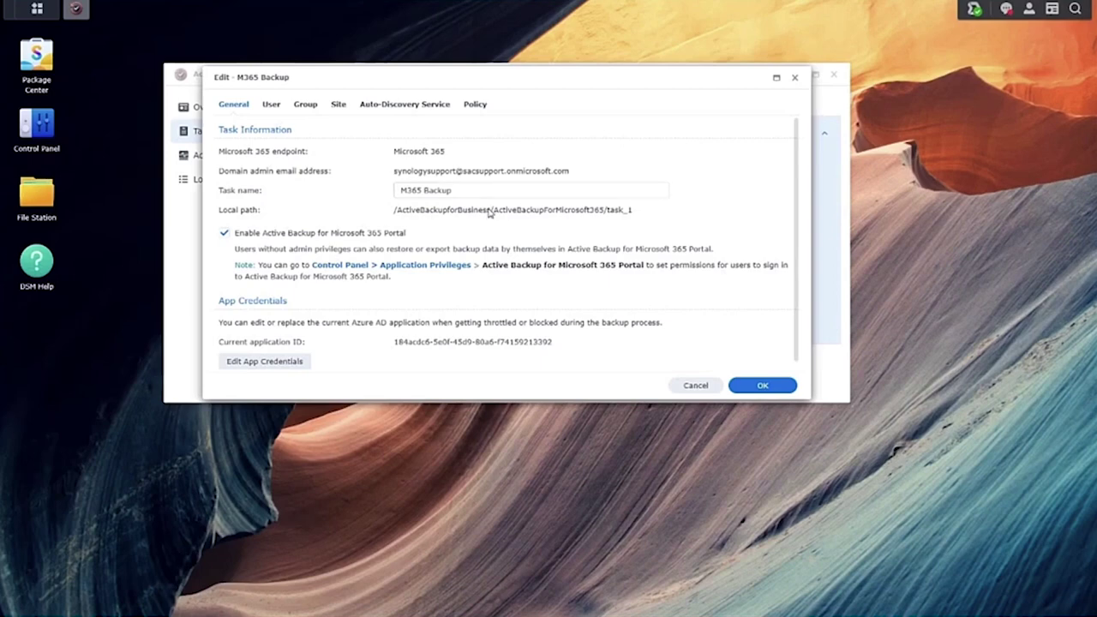
left_click(273, 104)
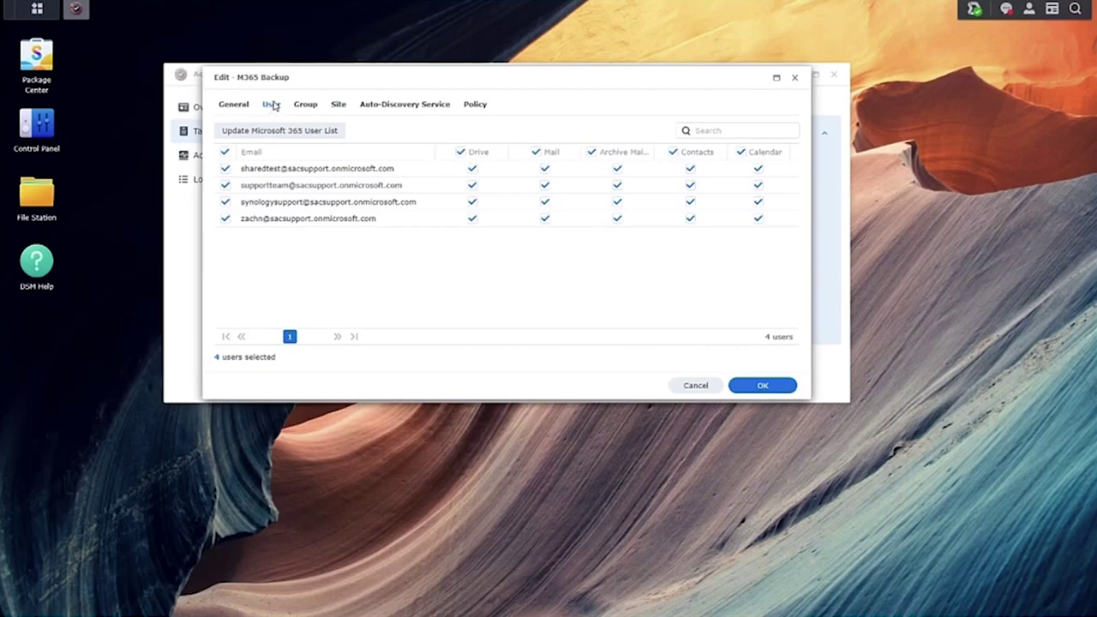
Include the SAC EC Failover group with all its services and toggle archive mailbox backup across all groups on and off
left_click(307, 108)
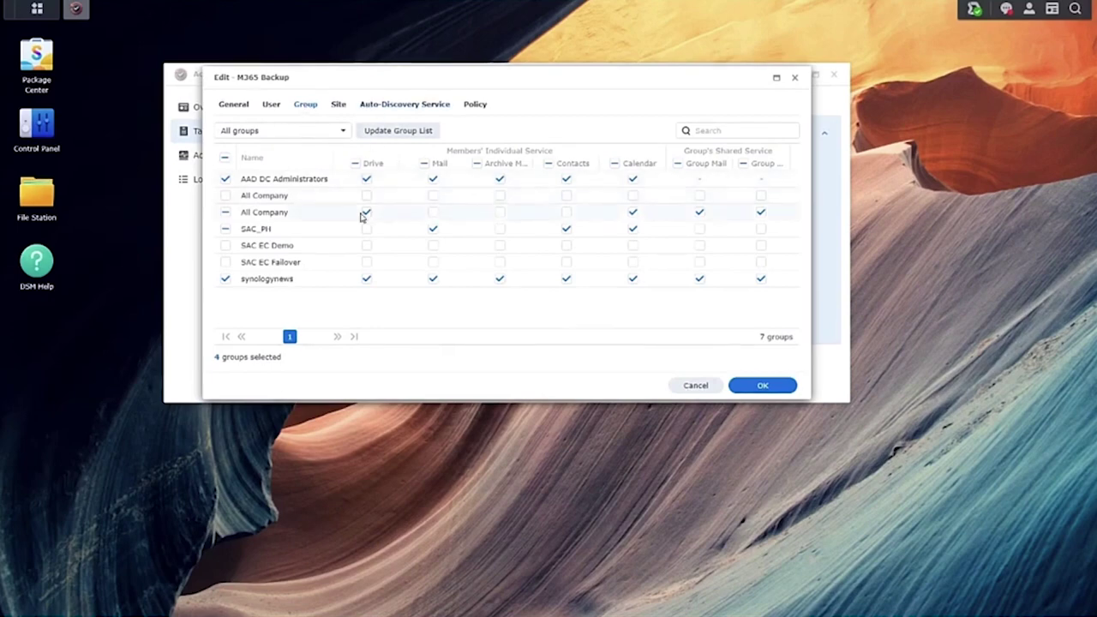
left_click(226, 263)
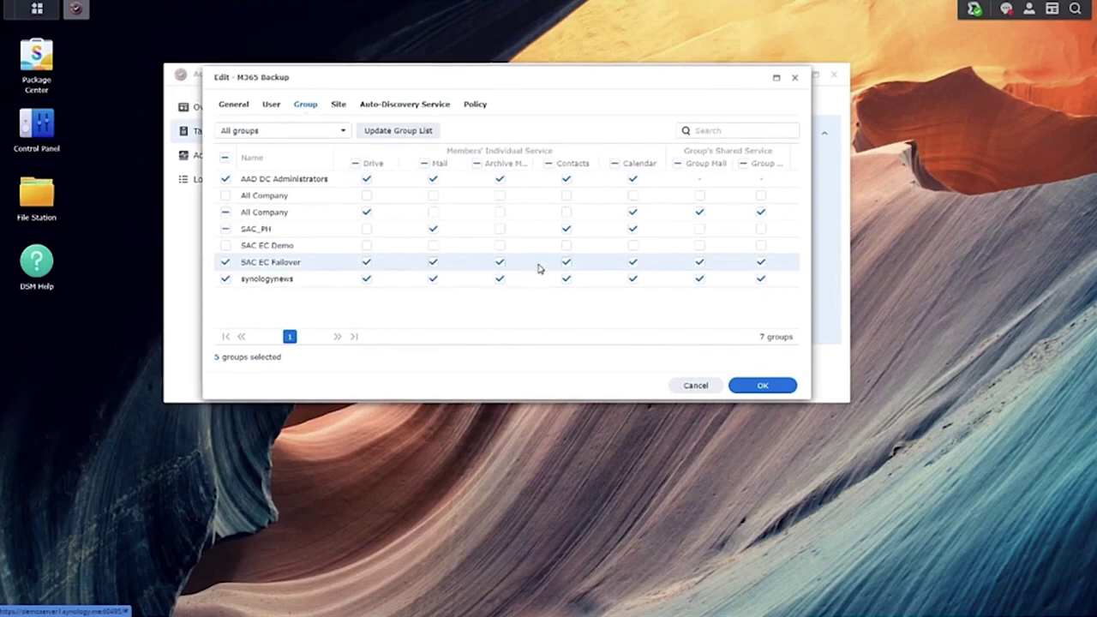
left_click(477, 163)
left_click(478, 165)
Exclude the SAC EC Demo and SAC EC Failover sites from the backup task
left_click(341, 105)
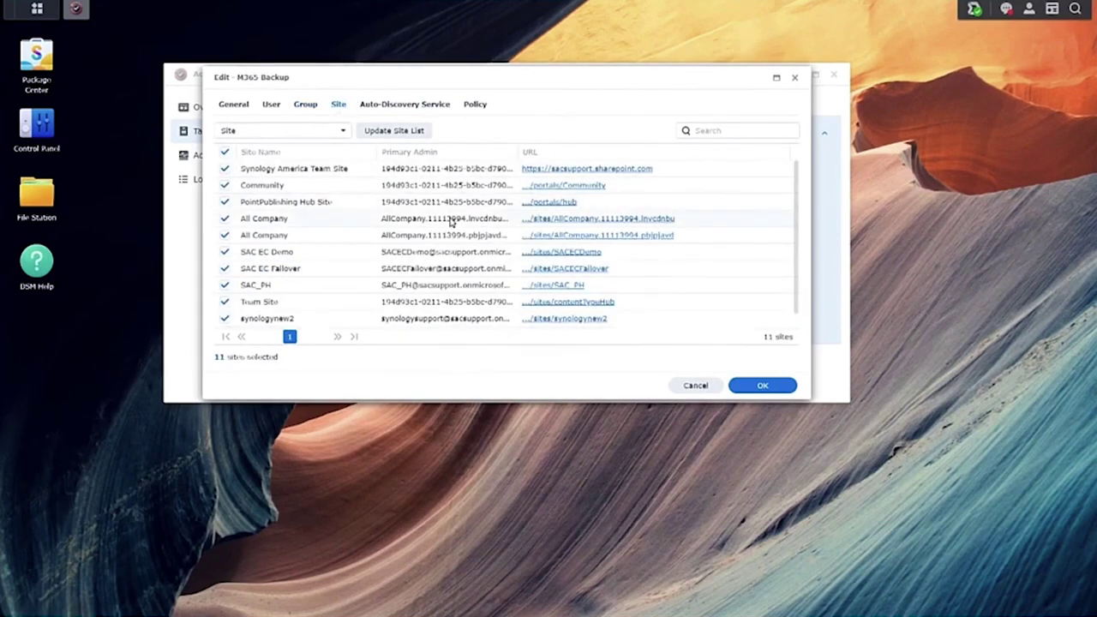
scroll(358, 204, "down", 1)
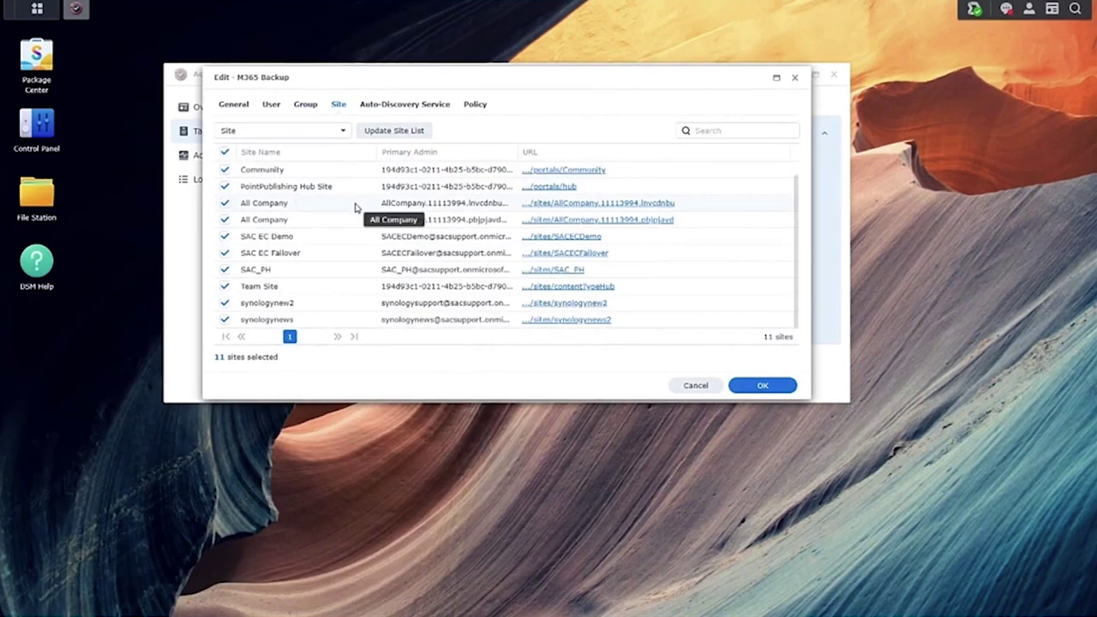
scroll(353, 210, "up", 1)
left_click(225, 253)
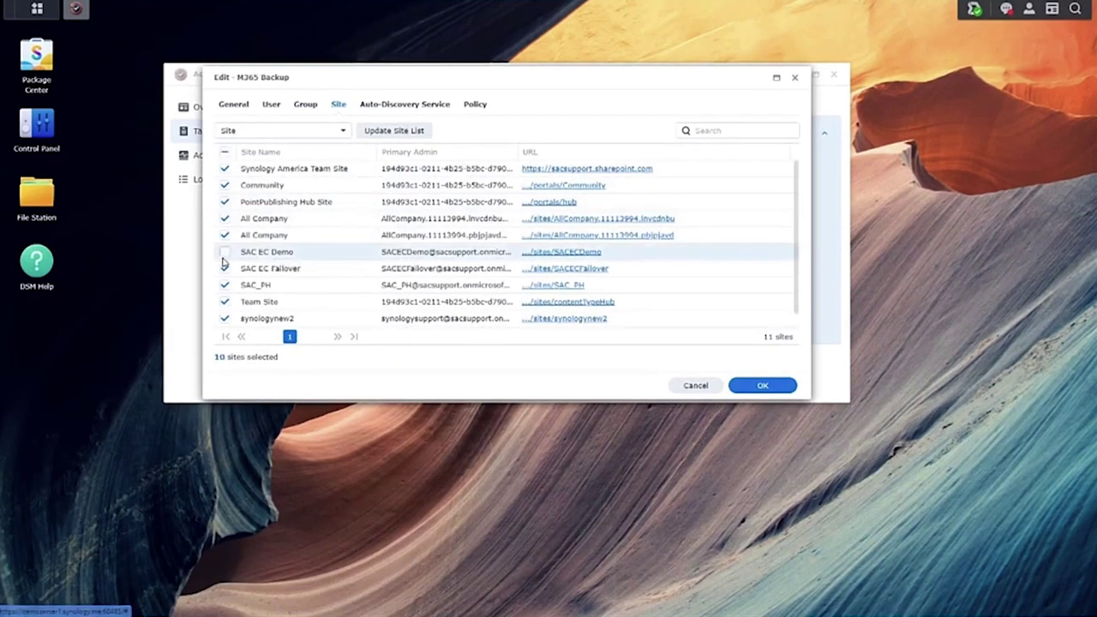
left_click(225, 269)
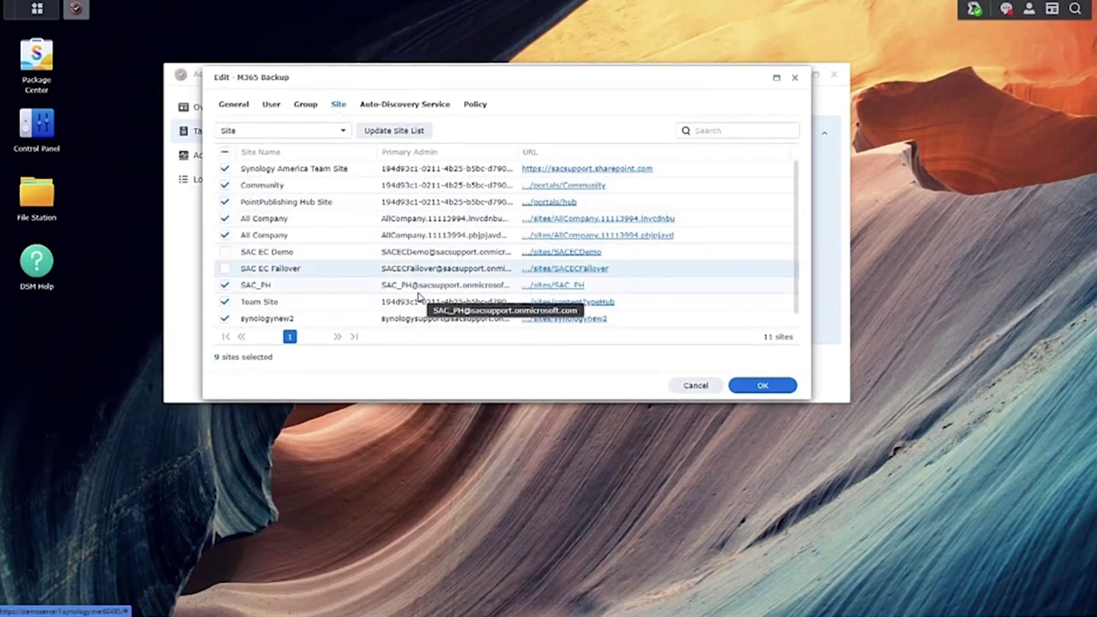
Turn off auto-discovery backup of all services for new groups and new sites
left_click(415, 107)
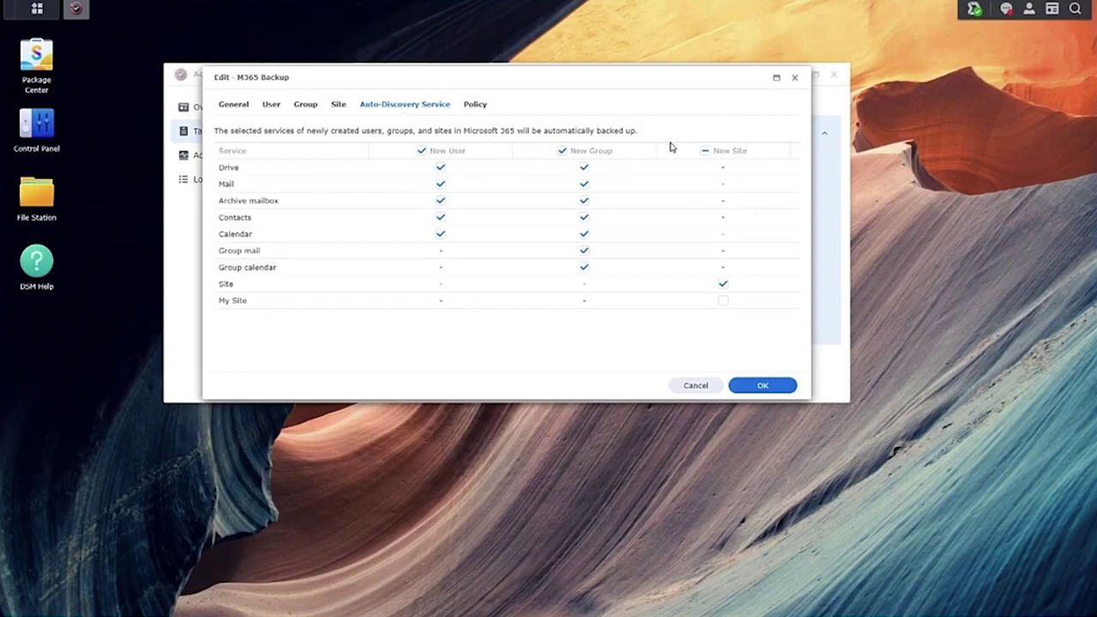
left_click(562, 151)
left_click(705, 151)
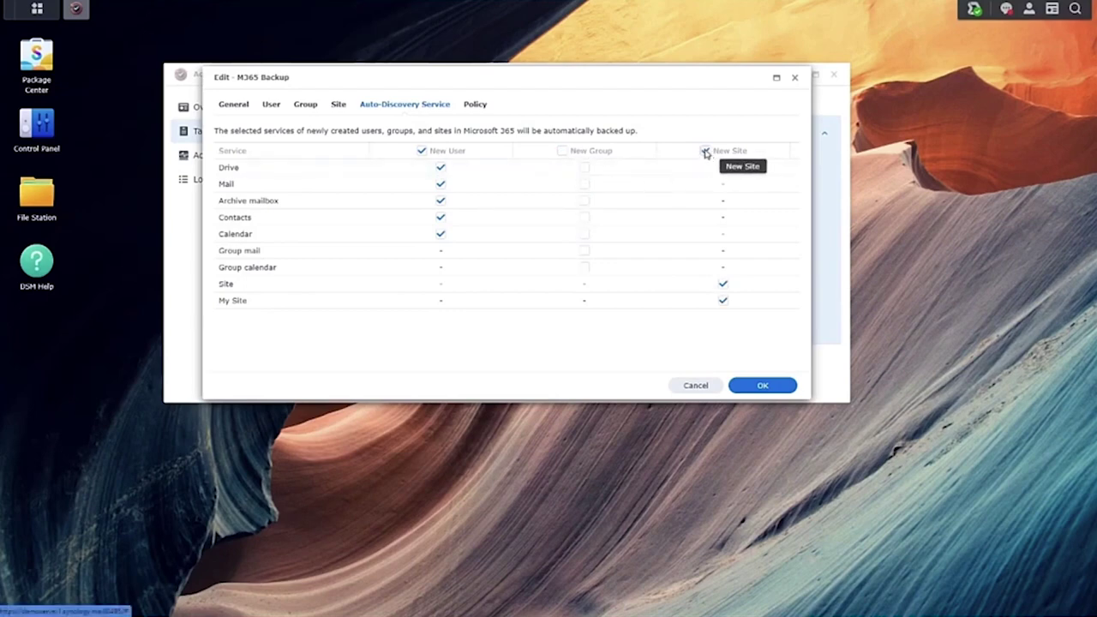
left_click(705, 151)
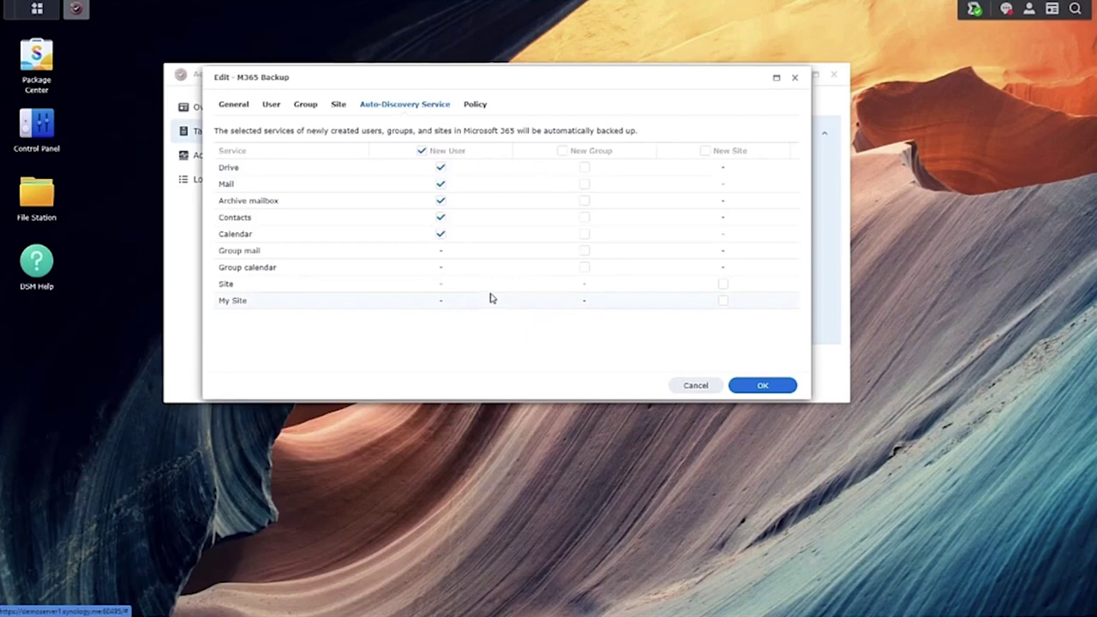
Open the task's backup schedule, review the day and start time choices, and set the frequency to every hour
left_click(475, 105)
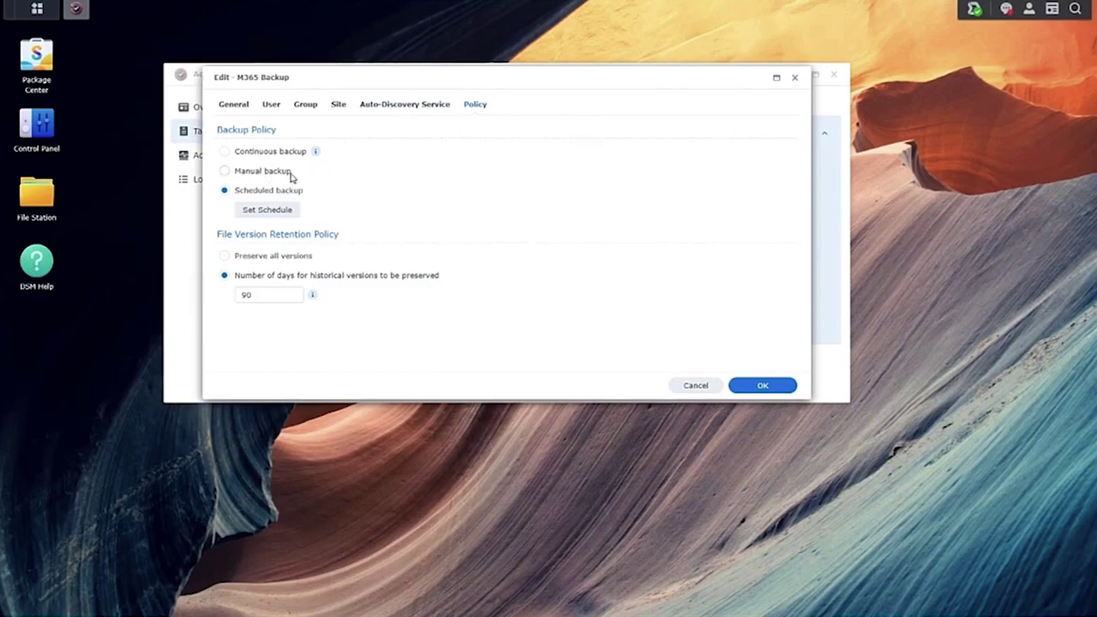
left_click(286, 213)
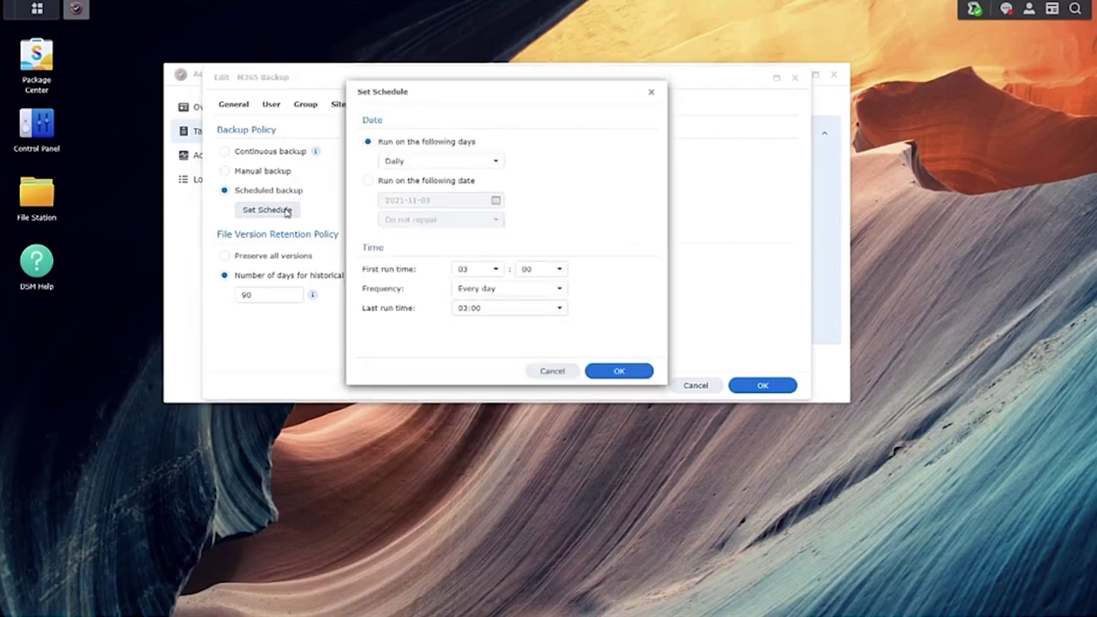
left_click(460, 162)
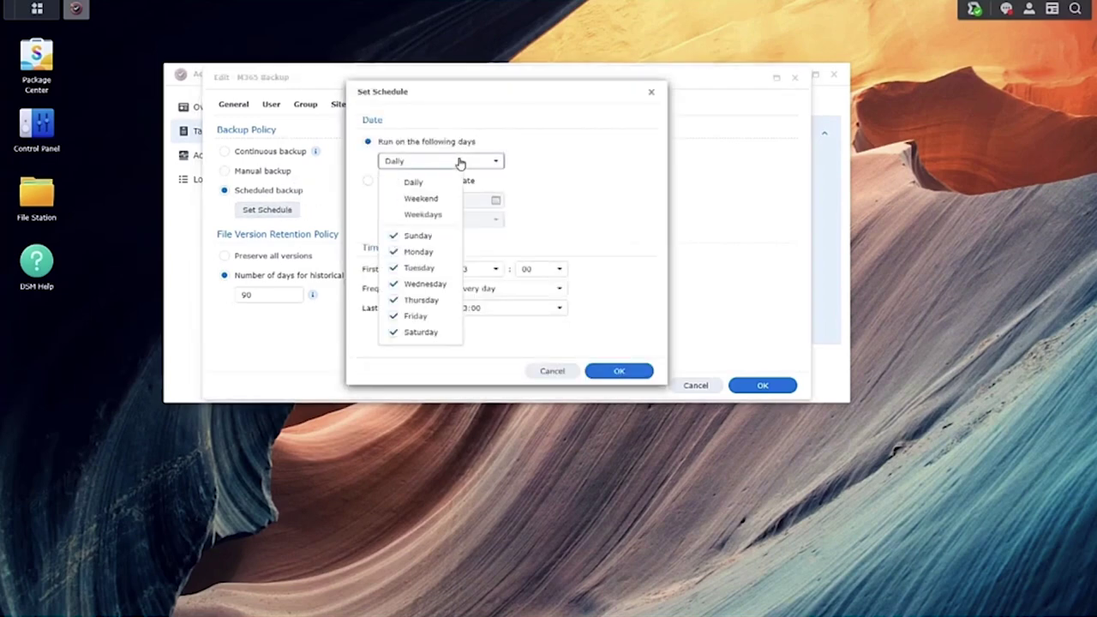
left_click(619, 198)
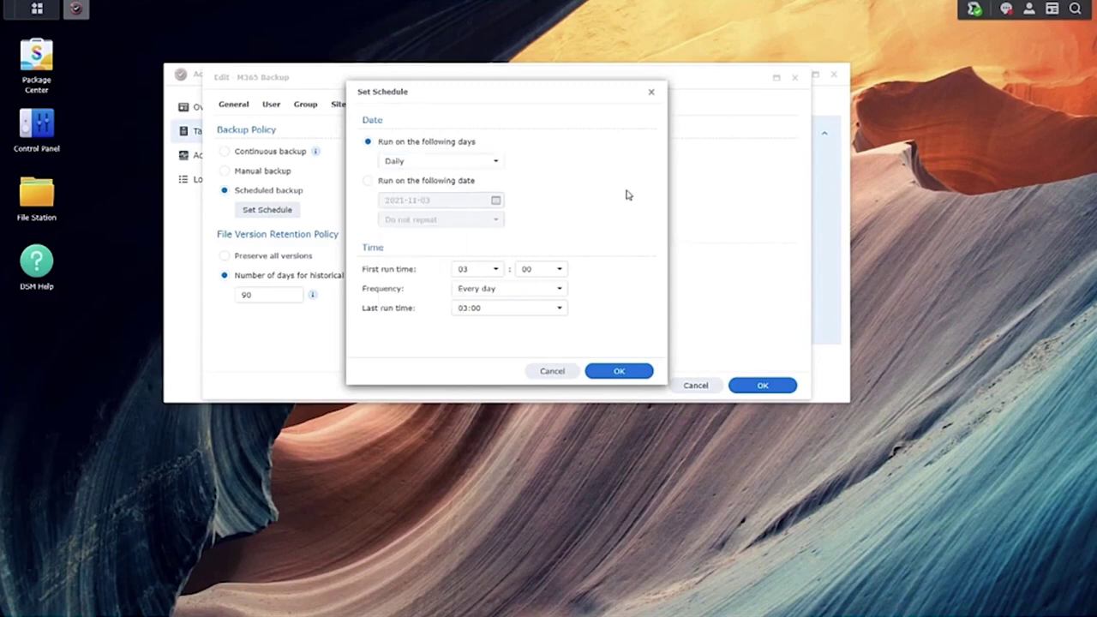
left_click(491, 270)
left_click(549, 251)
left_click(478, 293)
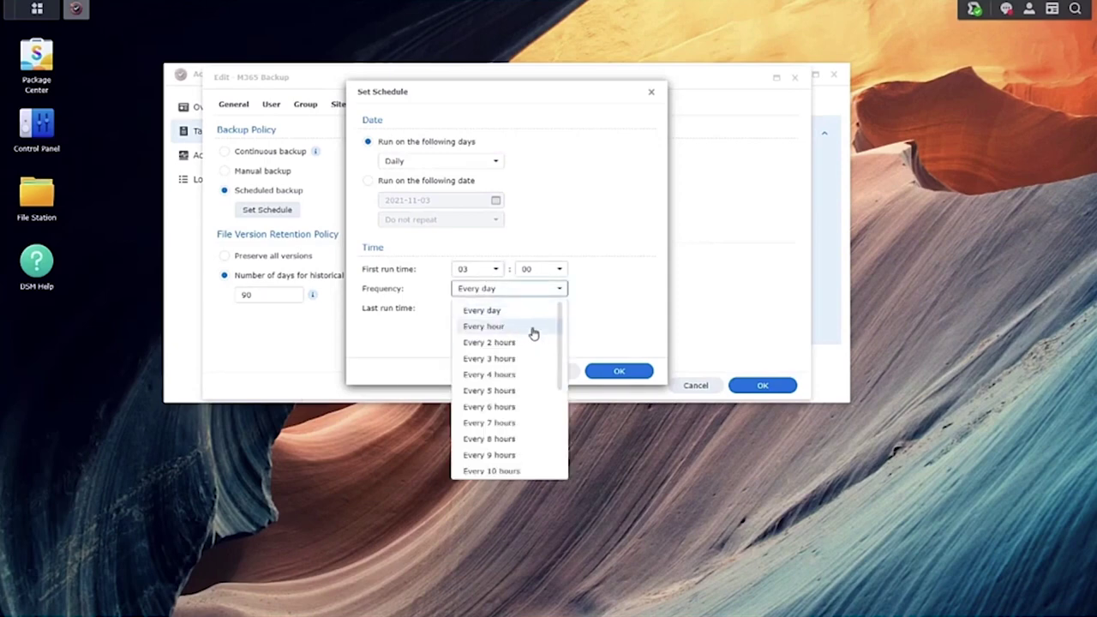
left_click(521, 327)
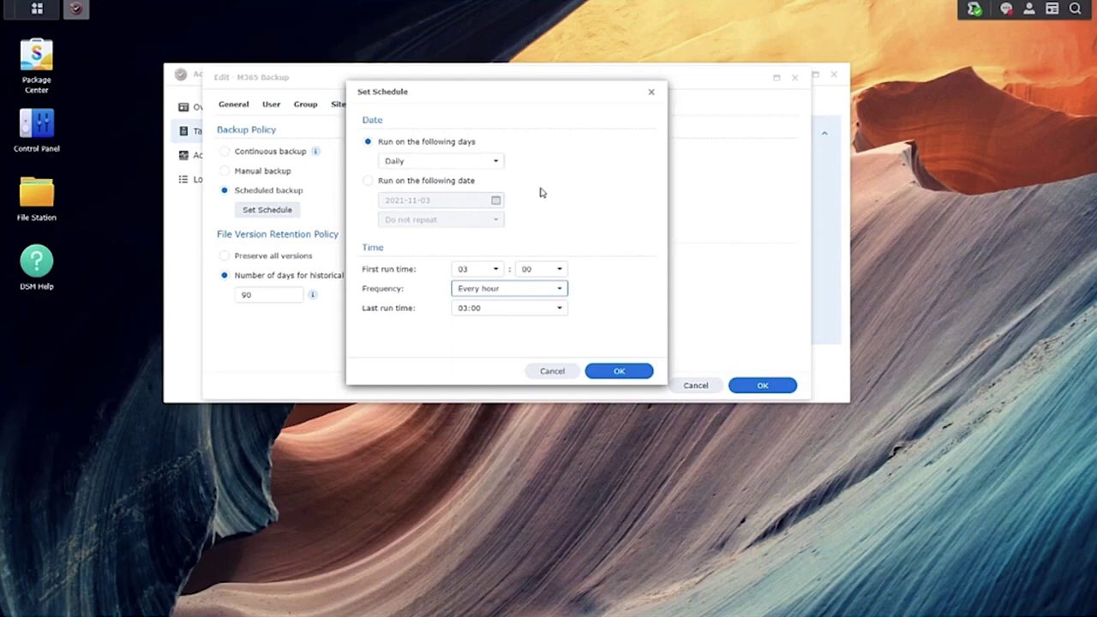
Accept the hourly schedule, switch the task's backup policy to continuous backup, and save the modified task
left_click(614, 372)
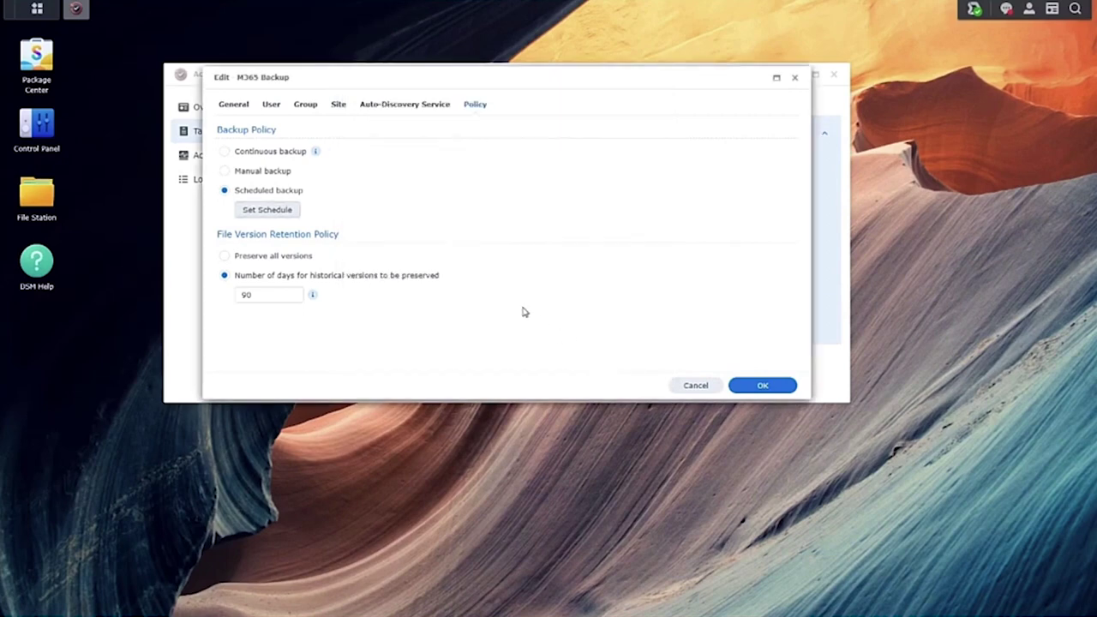
left_click(225, 152)
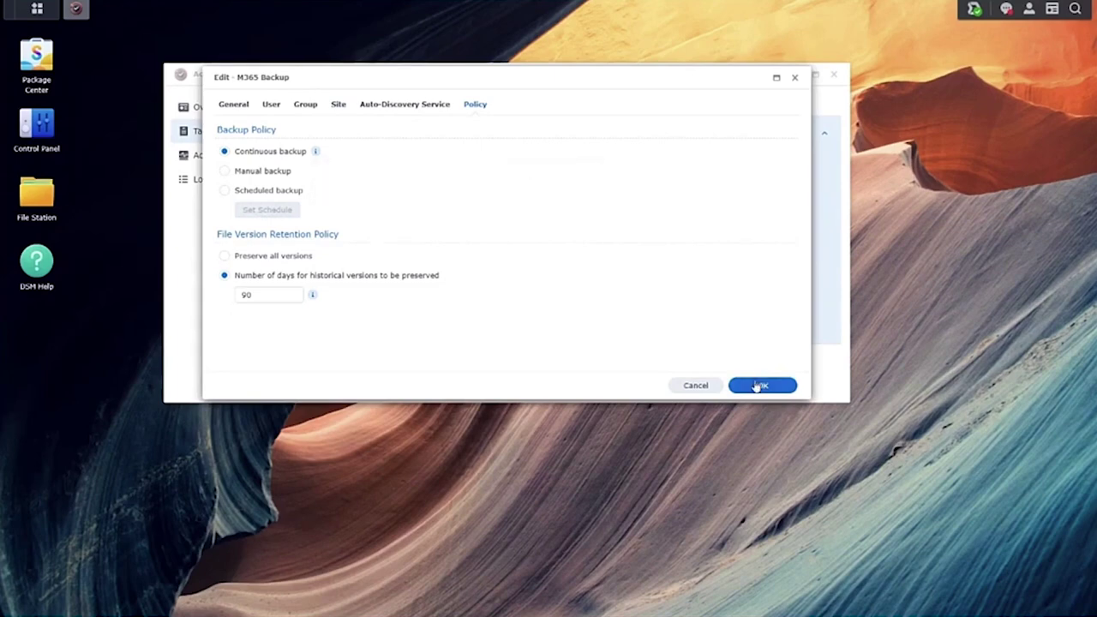
left_click(757, 387)
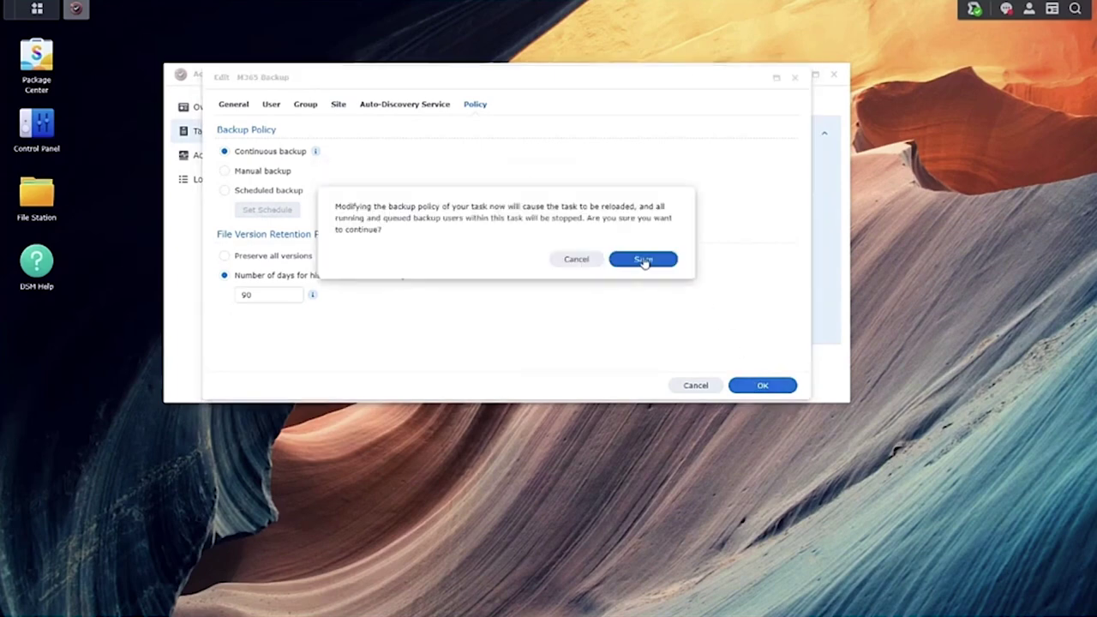
left_click(645, 261)
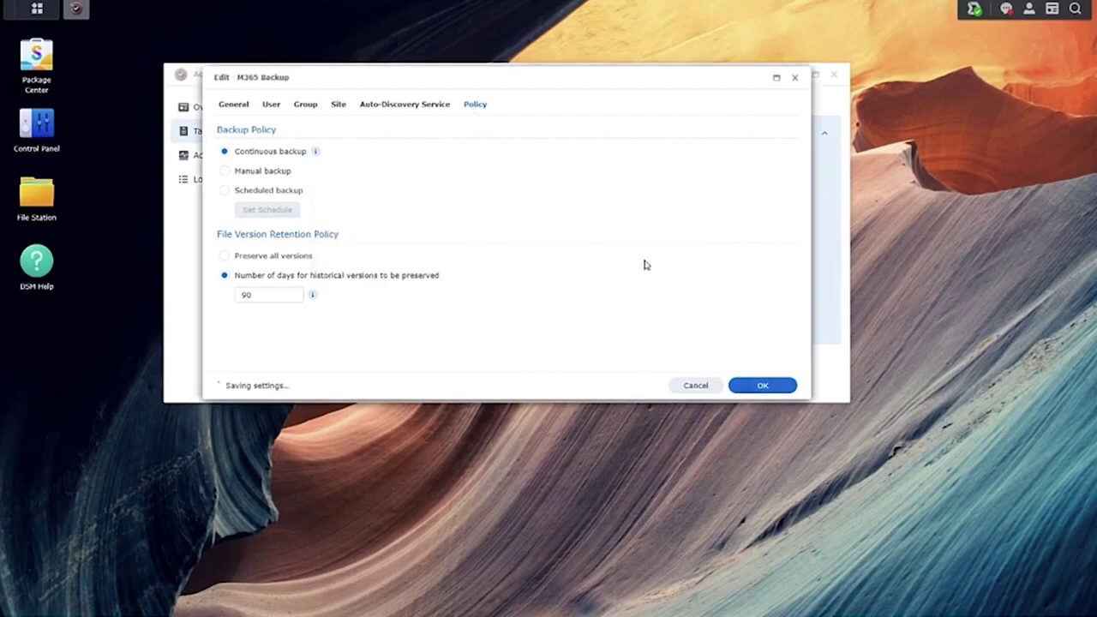
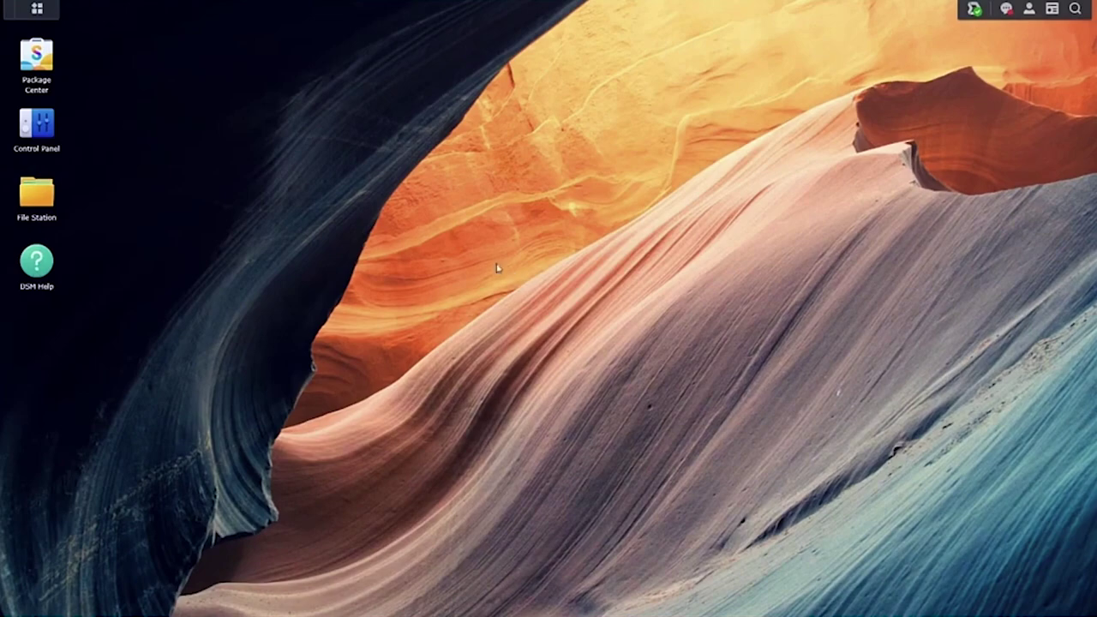
Switch to Snapshot Replication, open the snapshot settings of the ActiveBackupforBusiness shared folder, and review the day choices of its schedule
left_click(49, 10)
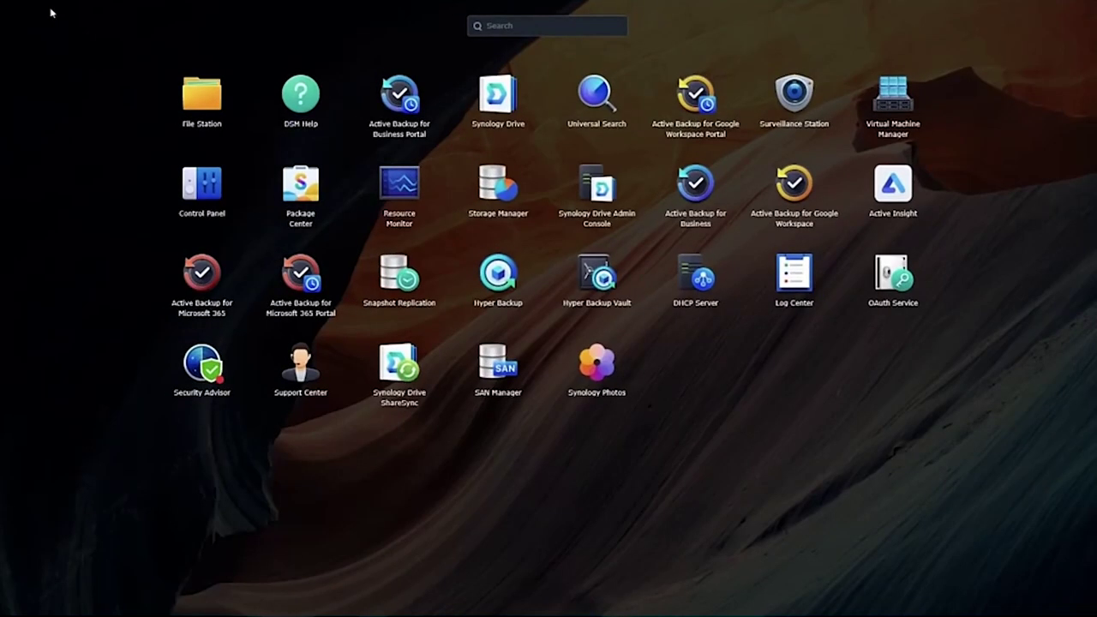
left_click(401, 283)
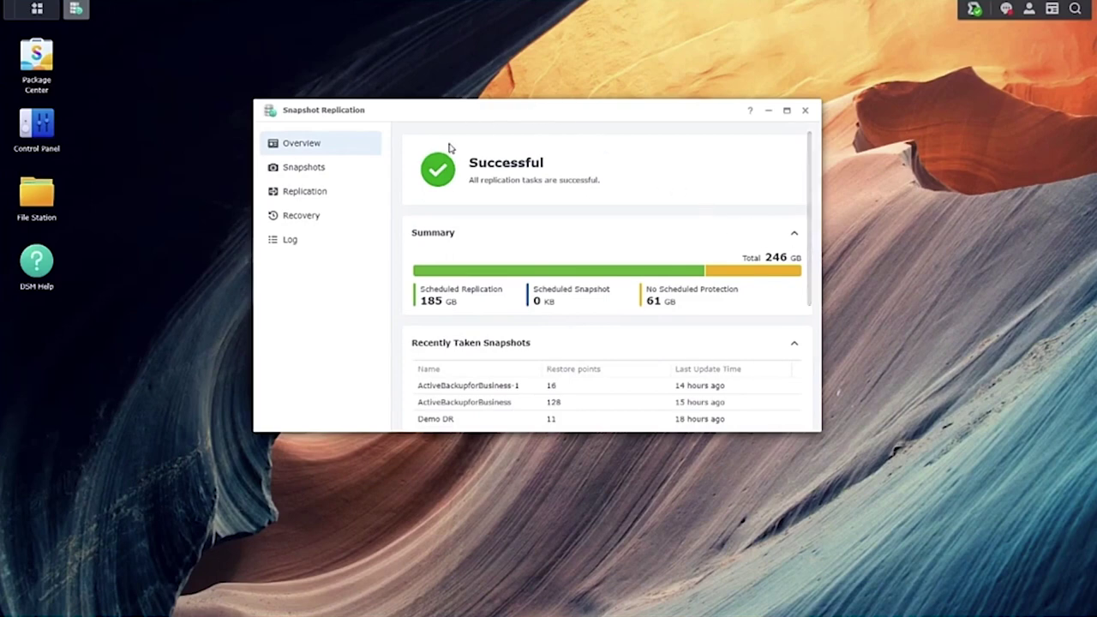
left_click(296, 169)
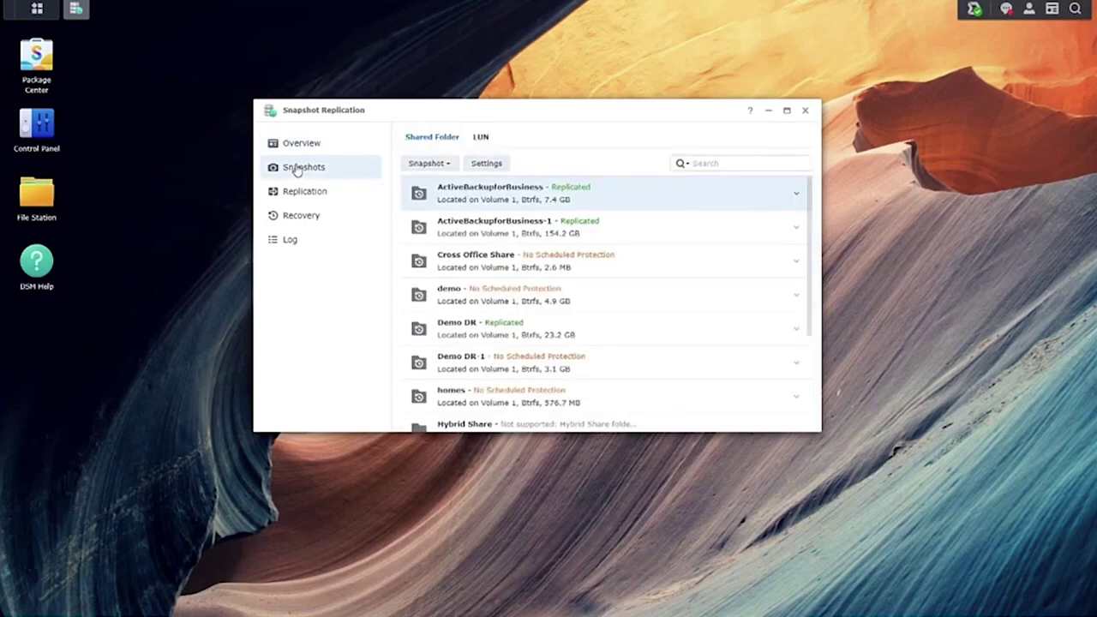
left_click(486, 165)
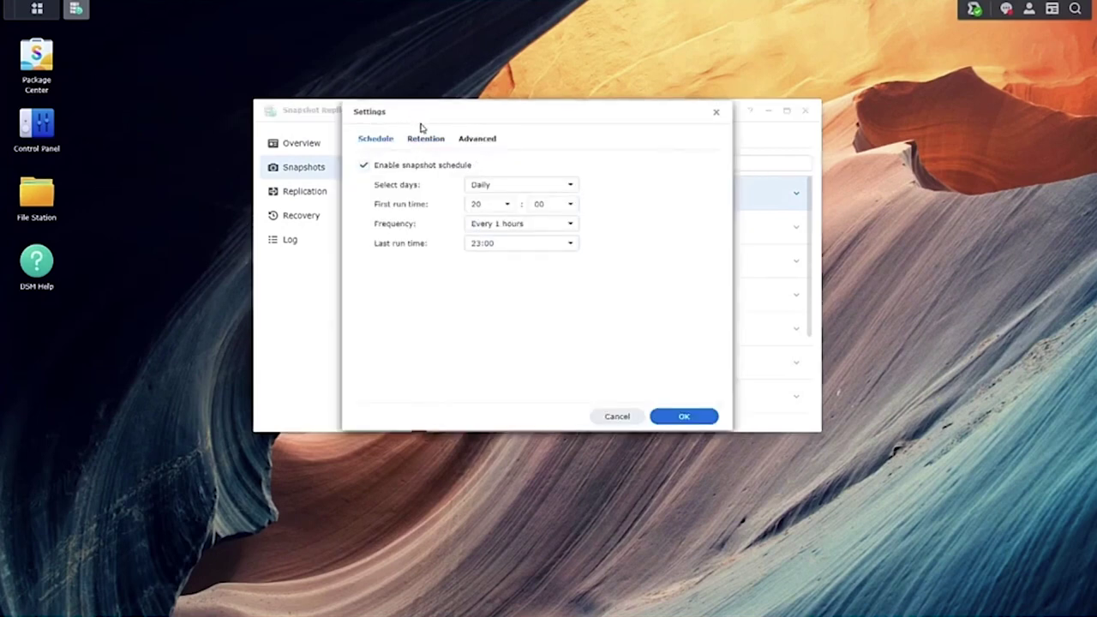
left_click(498, 186)
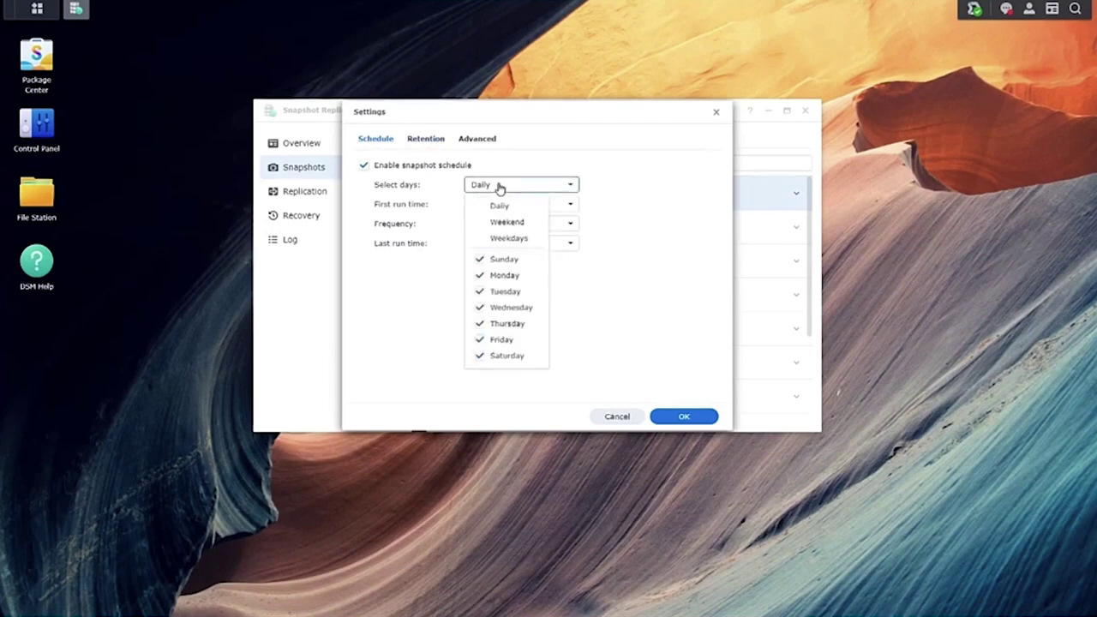
left_click(623, 342)
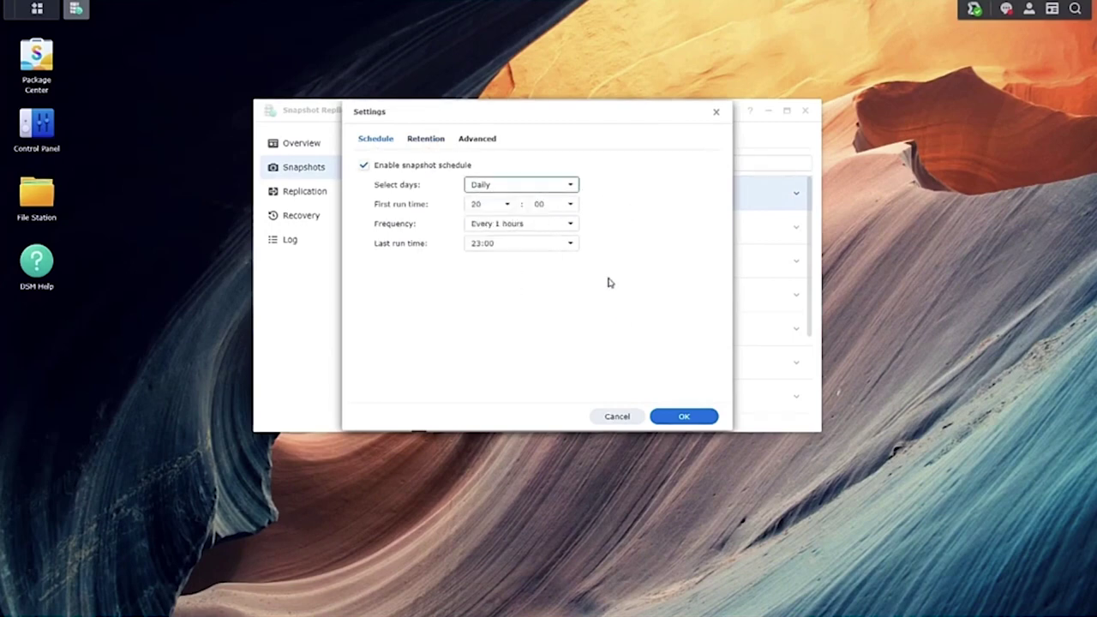
Review the snapshot frequency choices, including the additional intervals shorter than one hour, and leave them without applying a change
left_click(509, 224)
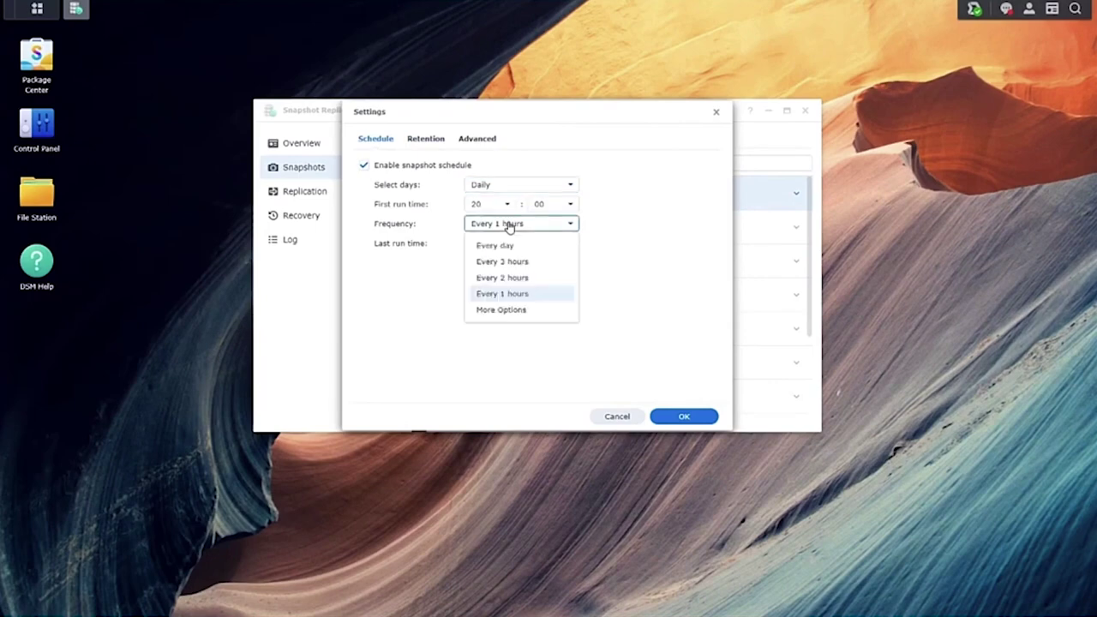
left_click(514, 310)
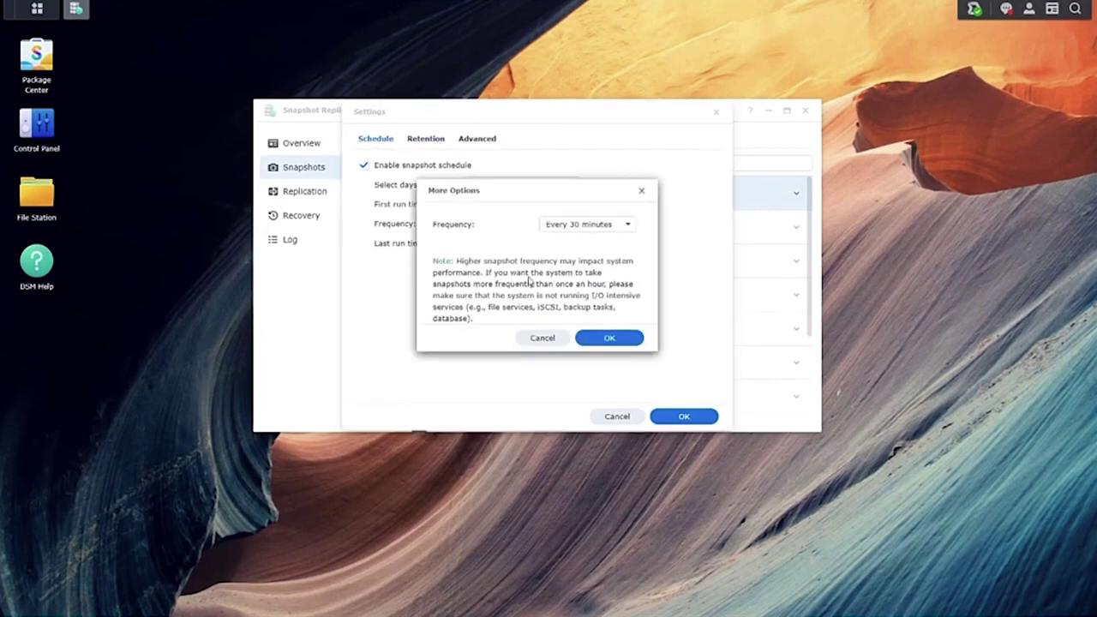
left_click(567, 224)
left_click(567, 279)
left_click(596, 224)
left_click(598, 221)
left_click(553, 339)
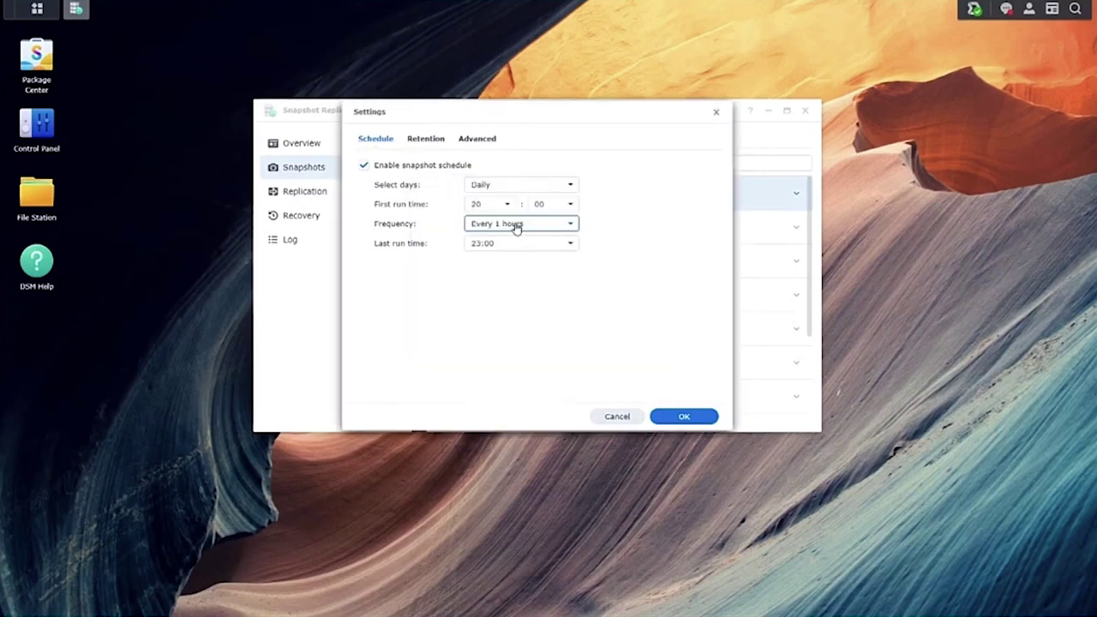
Apply an advanced retention policy with its preset rules to the ActiveBackupforBusiness snapshots and save the settings
left_click(421, 142)
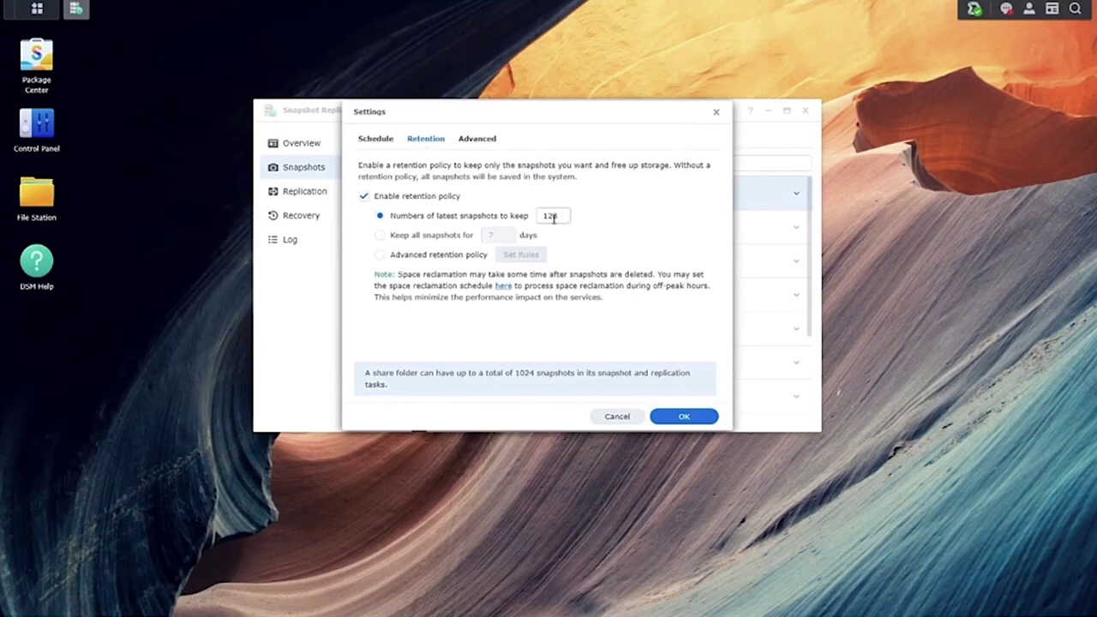
left_click(380, 255)
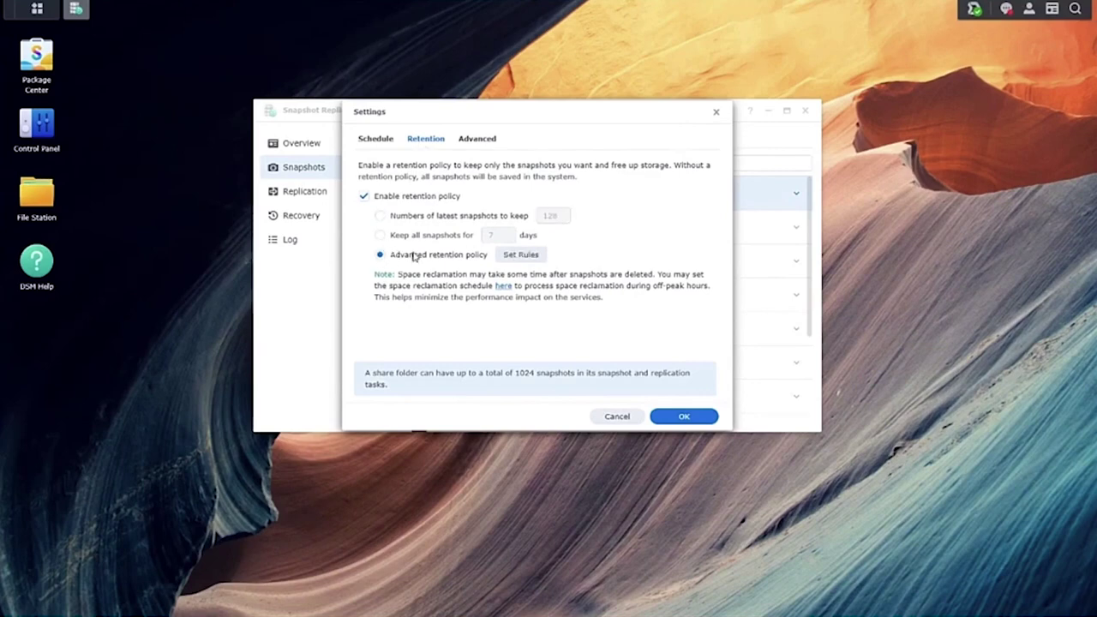
left_click(520, 254)
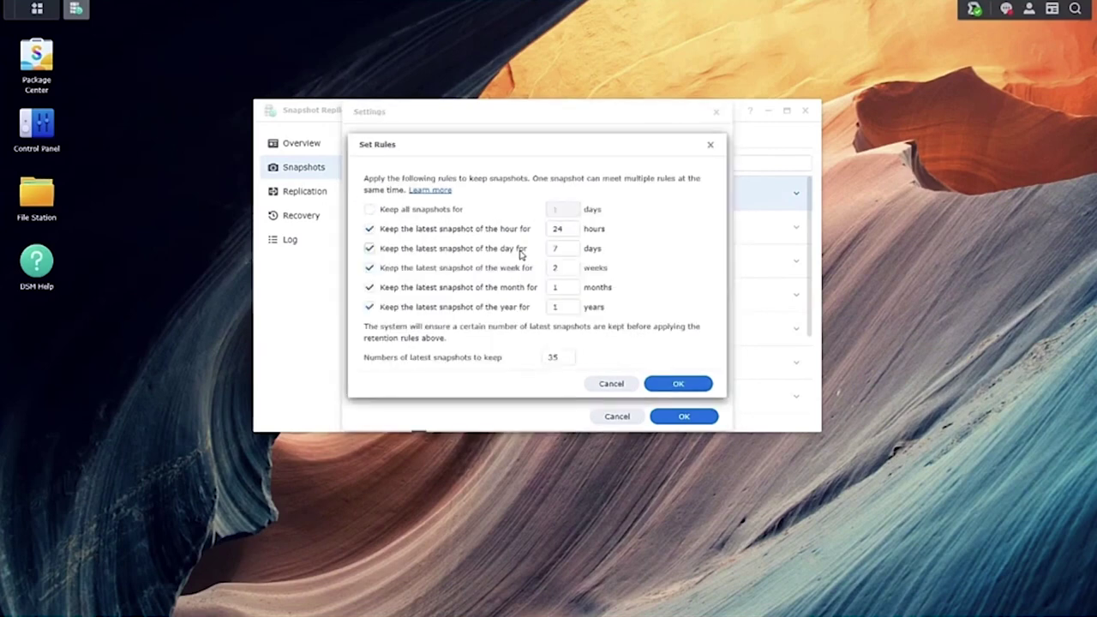
left_click(678, 384)
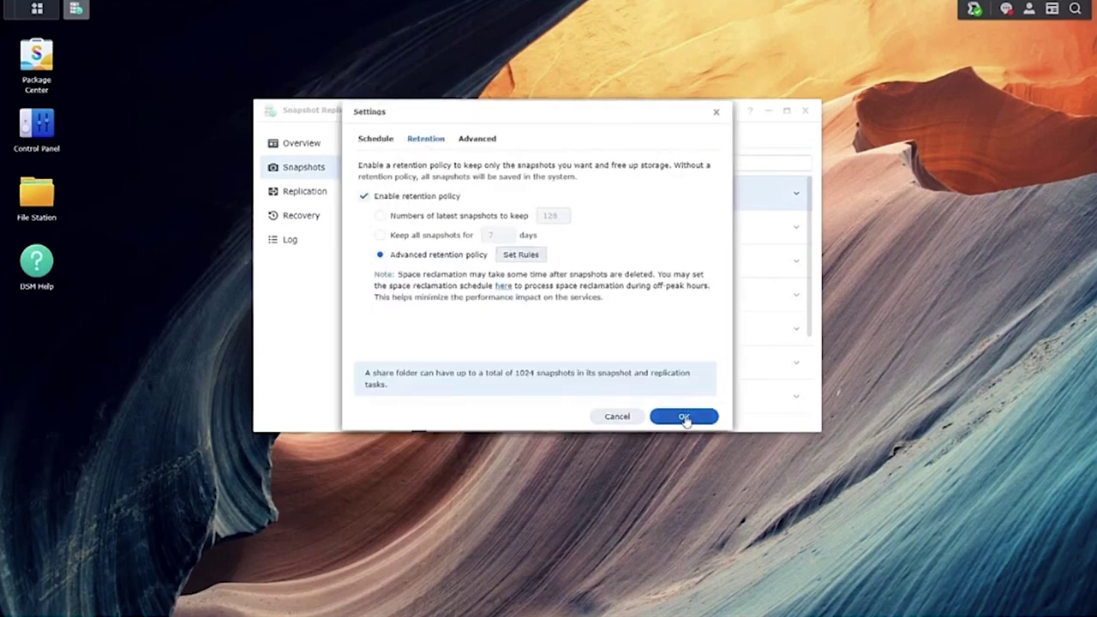
left_click(684, 417)
left_click(650, 281)
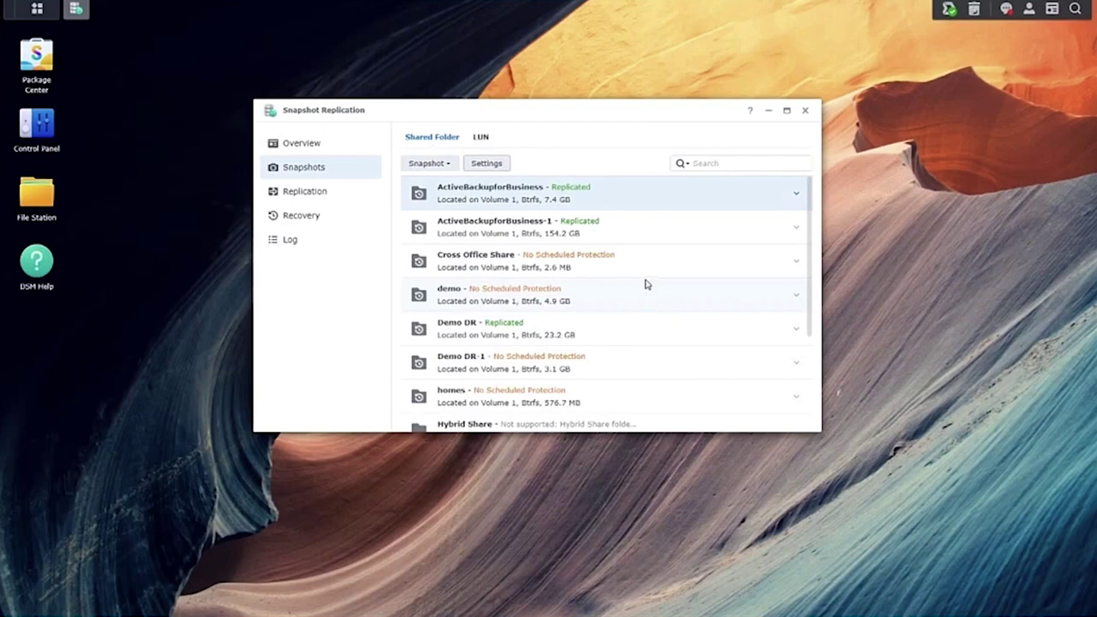
Start a new shared folder replication task with a remote destination and specify SLab_DS3617xs as the destination server
left_click(327, 195)
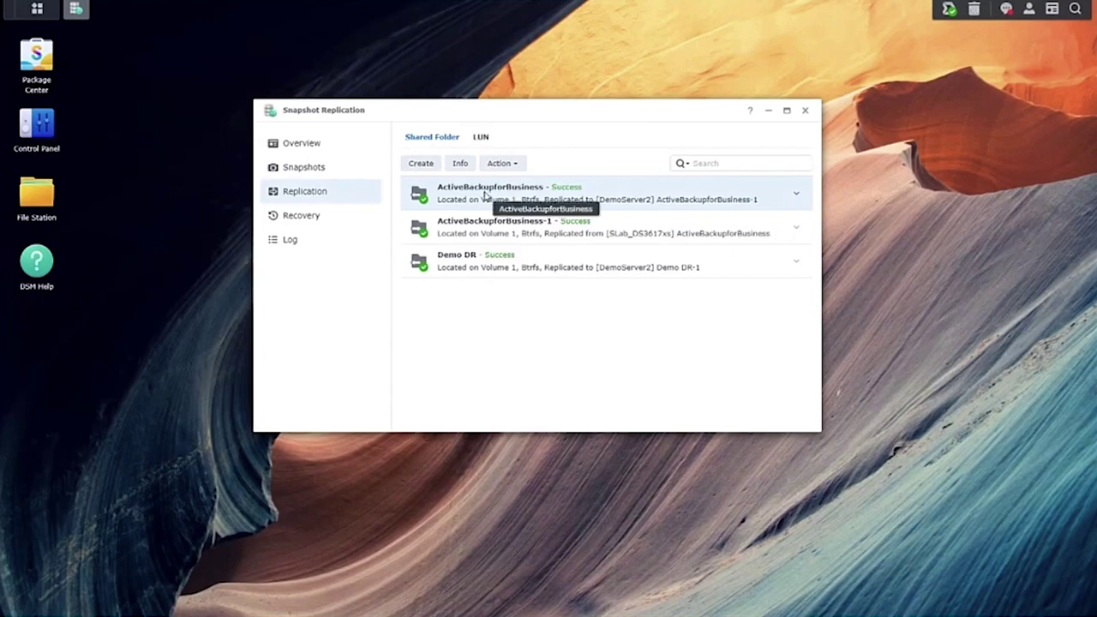
left_click(422, 167)
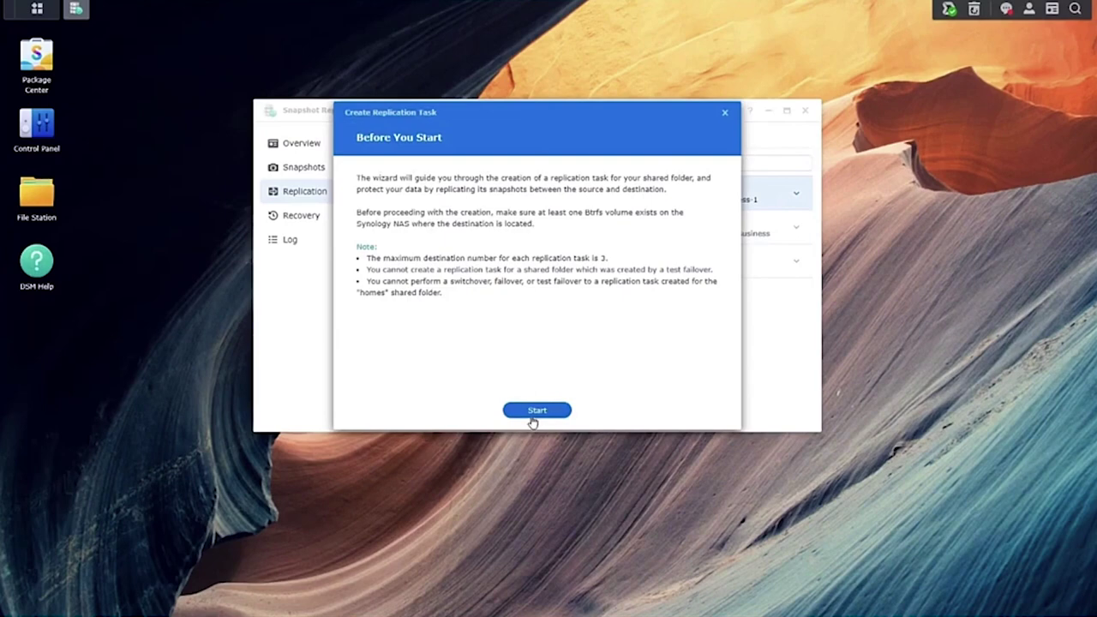
left_click(529, 415)
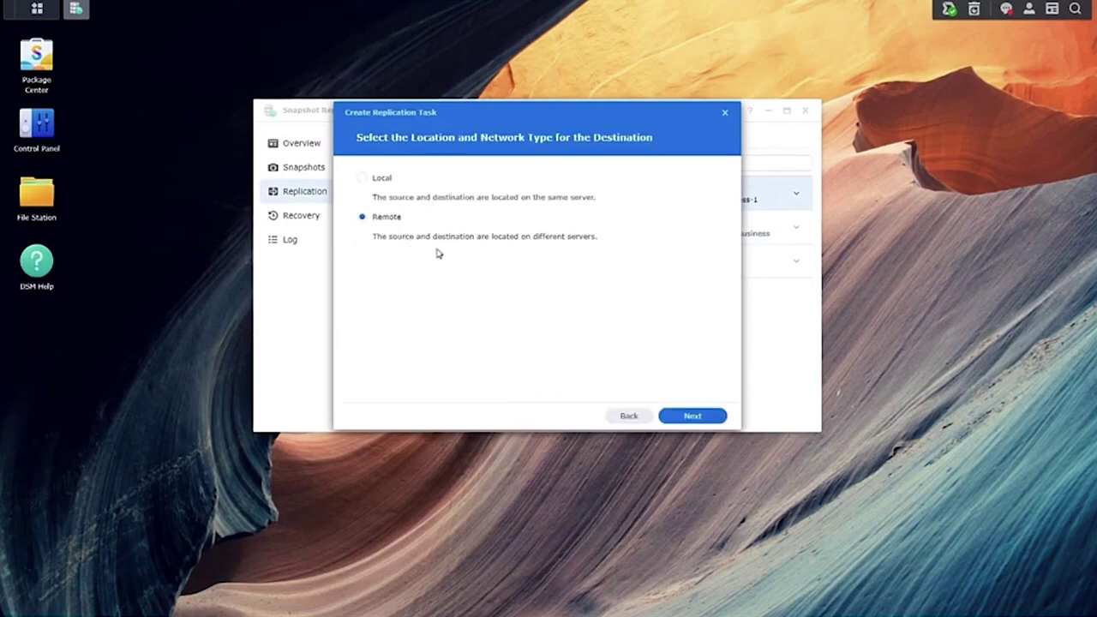
left_click(695, 418)
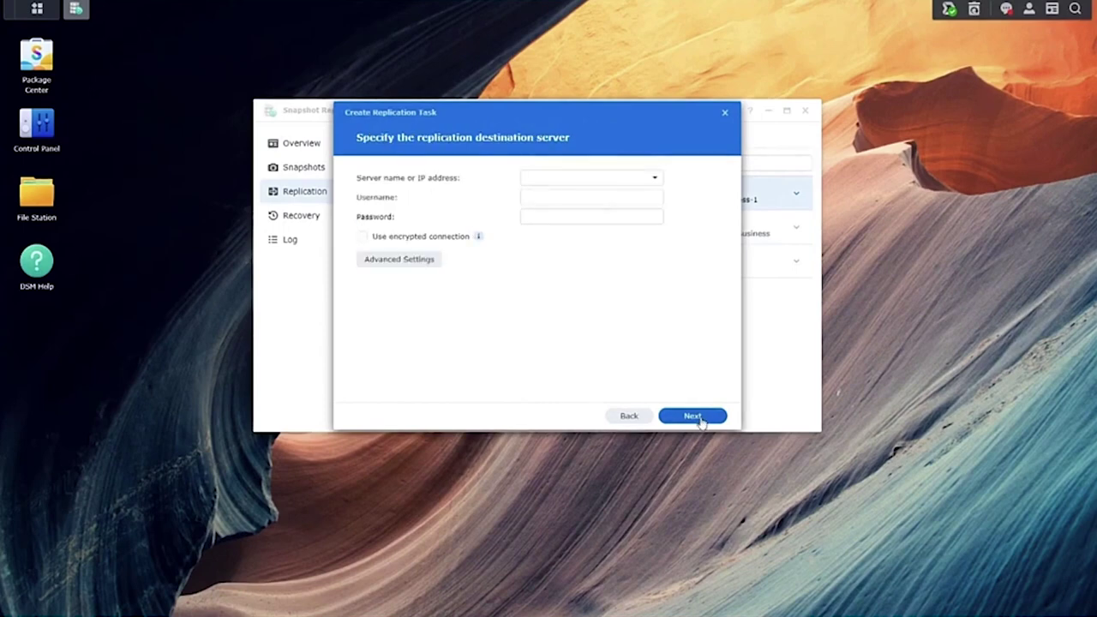
left_click(657, 177)
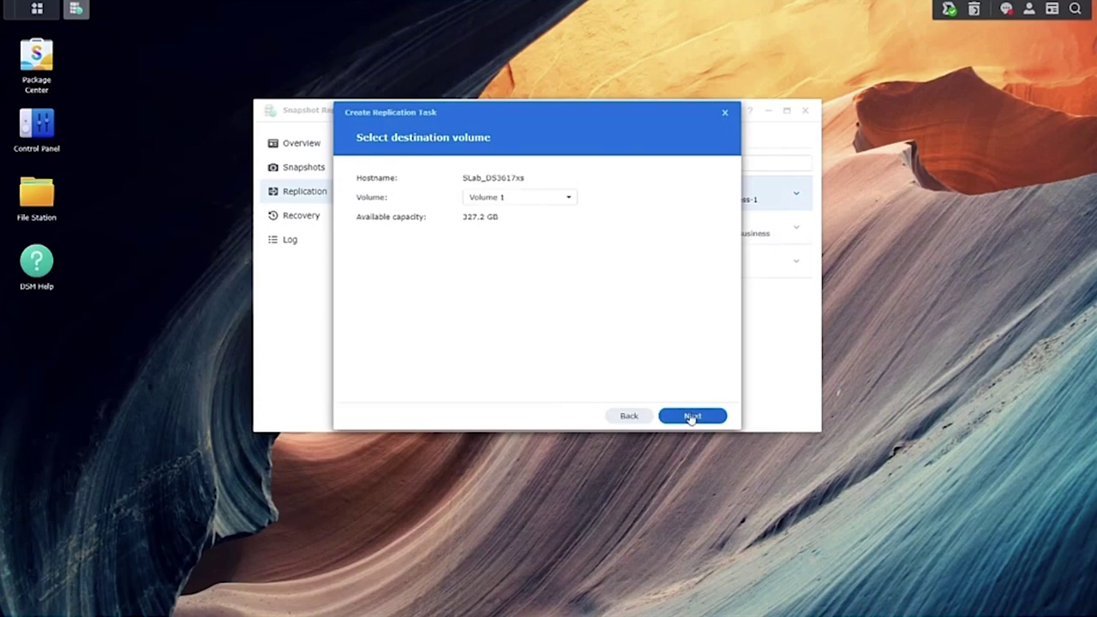
Use Volume 1 as the destination volume and select the ActiveBackupforBusiness shared folder as the data to replicate
left_click(514, 202)
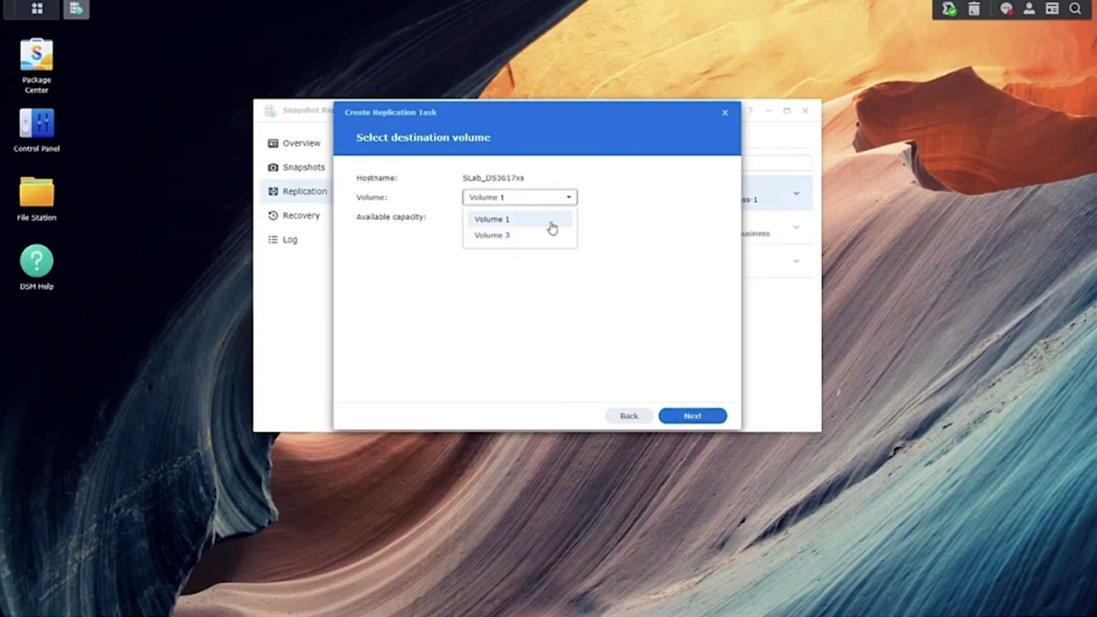
left_click(550, 222)
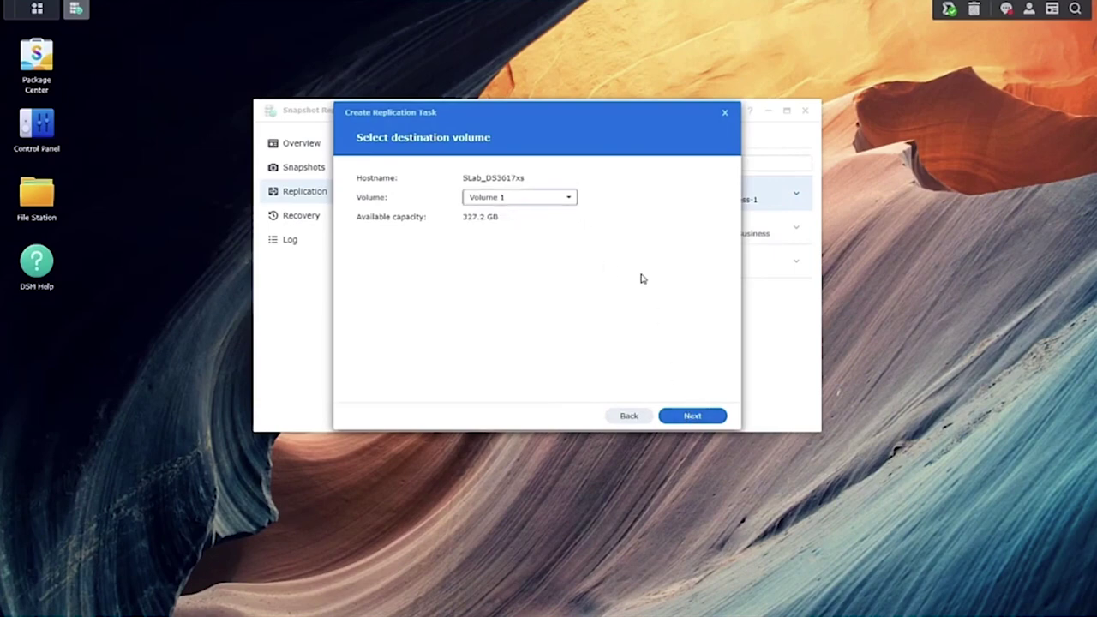
left_click(693, 418)
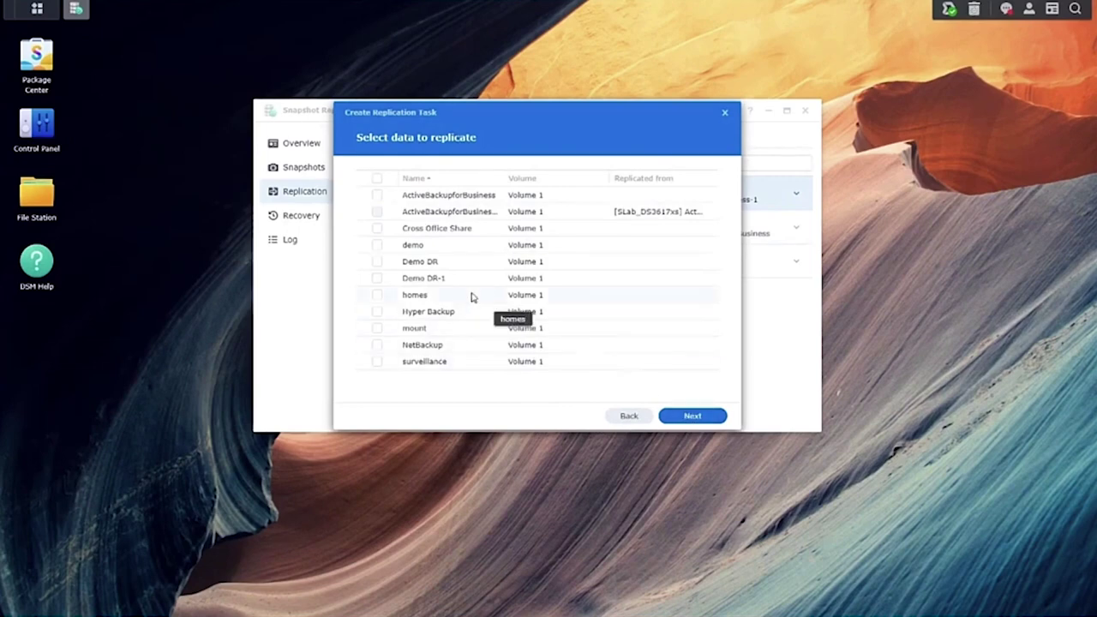
left_click(377, 195)
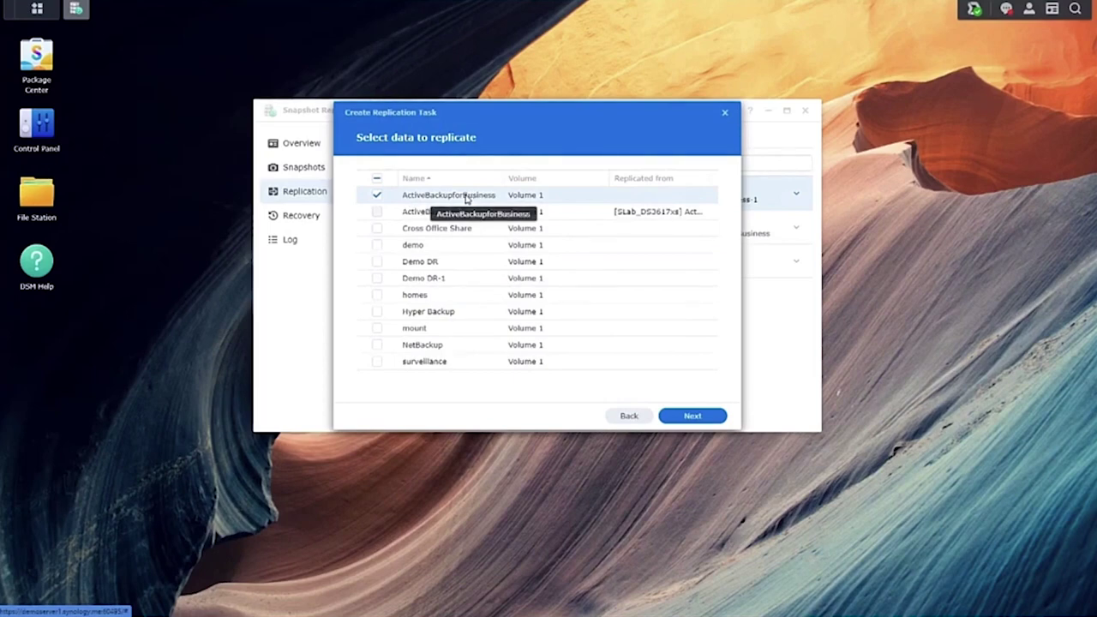
left_click(690, 417)
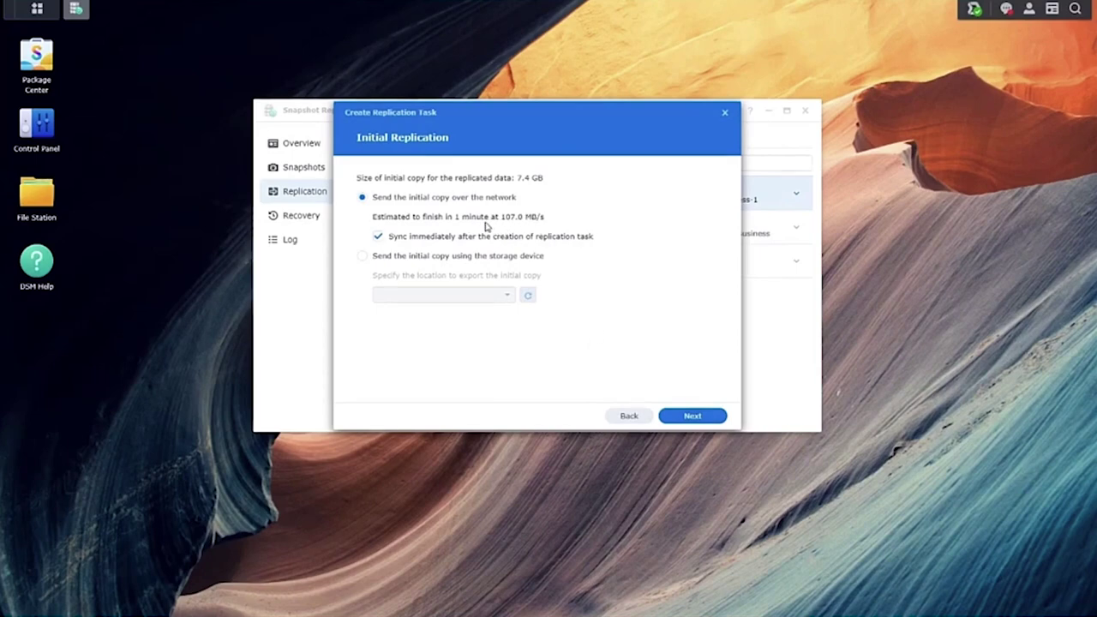
Keep the initial copy over the network and set the transfer window to disallow snapshot transfers in hours 8 through 18 every day
left_click(705, 421)
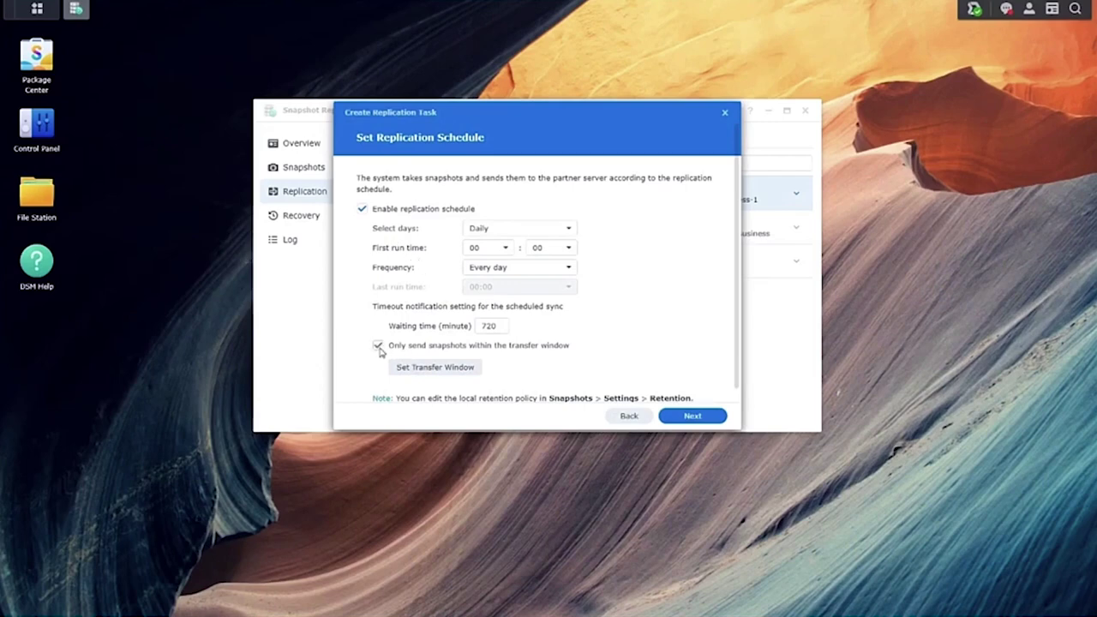
left_click(441, 372)
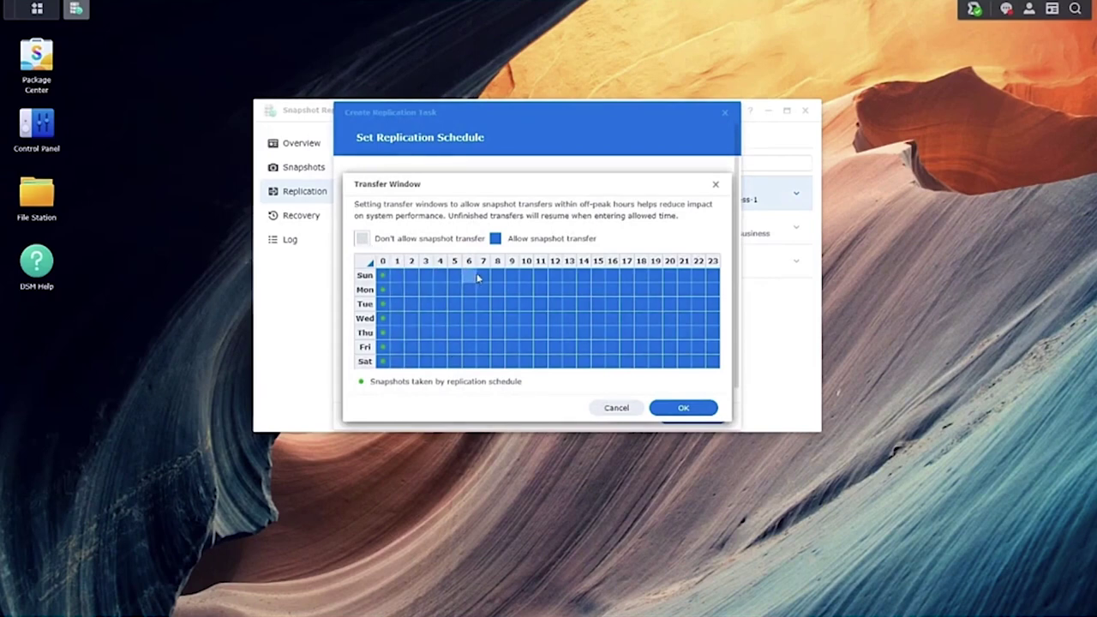
left_click_drag(498, 265, 644, 265)
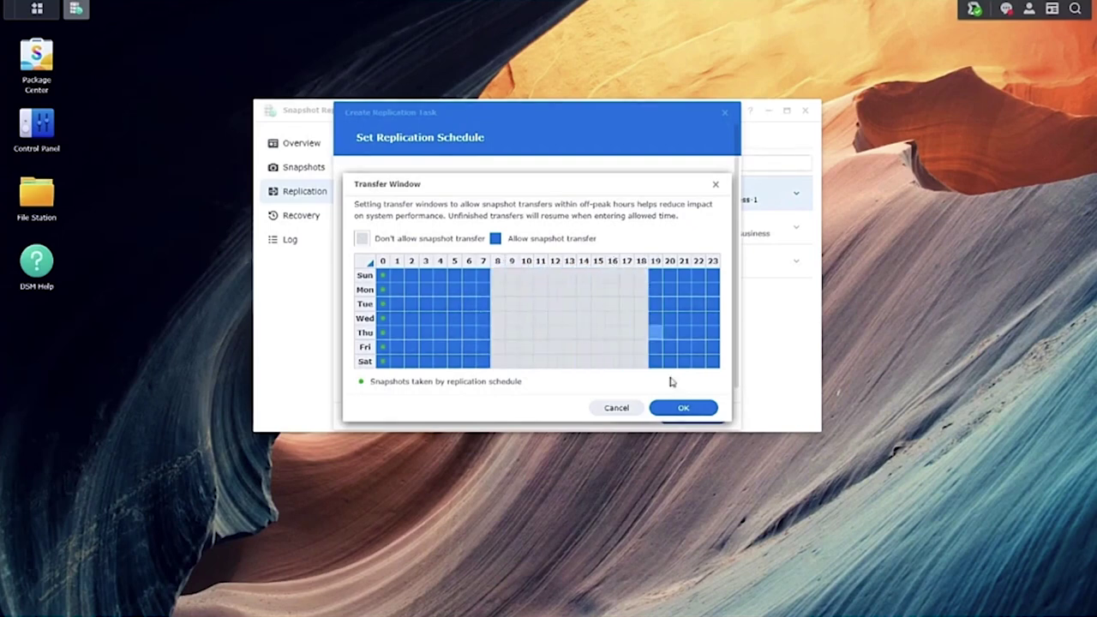
left_click(678, 410)
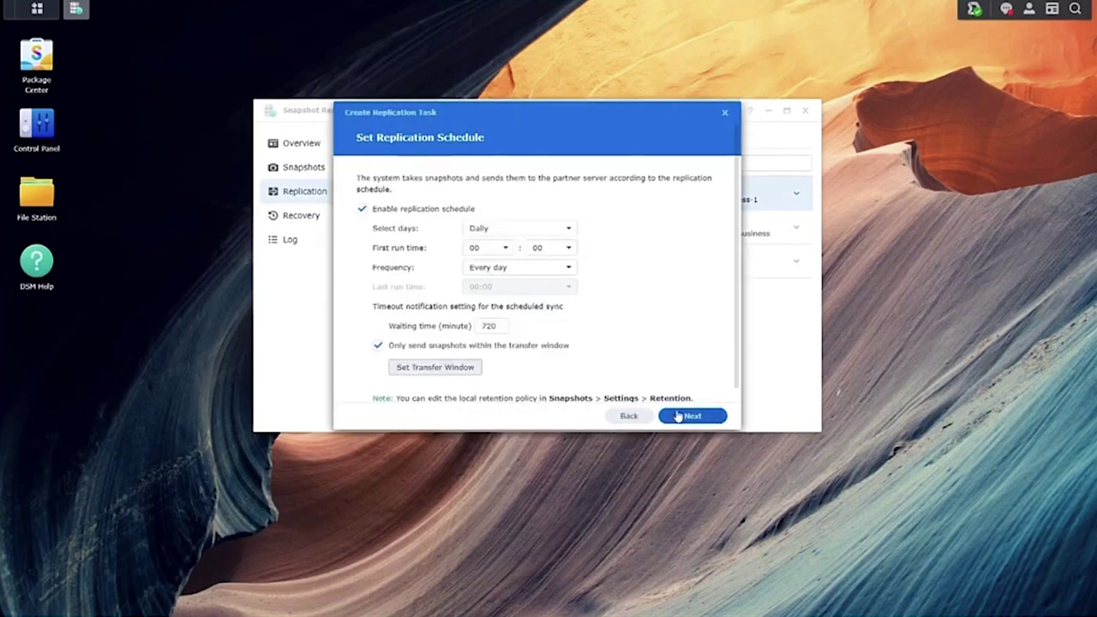
Accept the daily replication schedule and default advanced settings, create the replication task, and close the destination retention notice
left_click(681, 417)
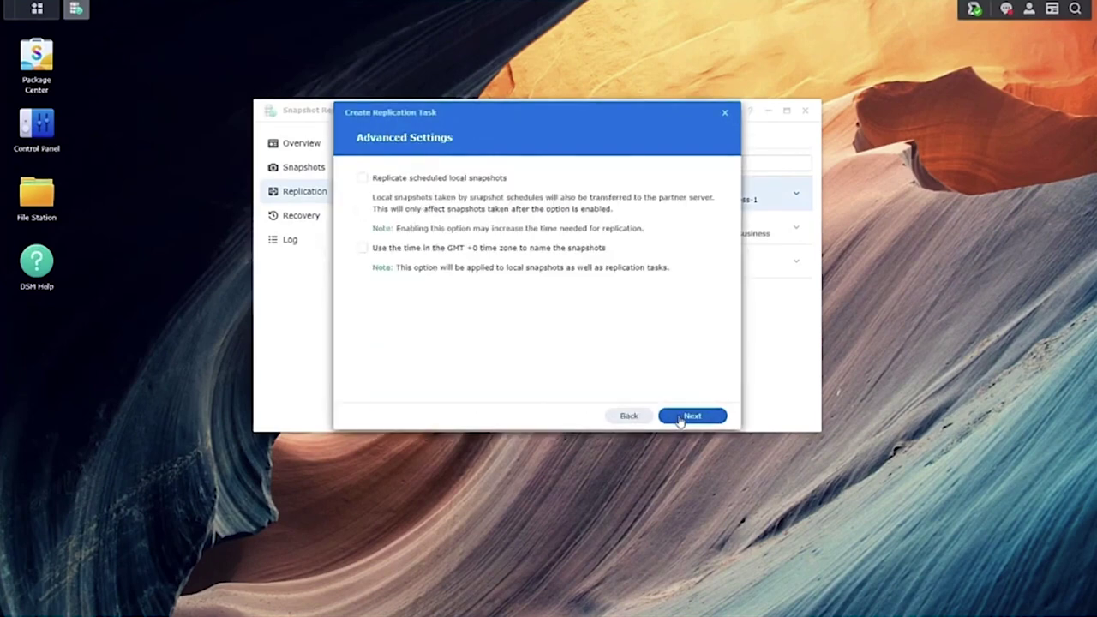
left_click(680, 417)
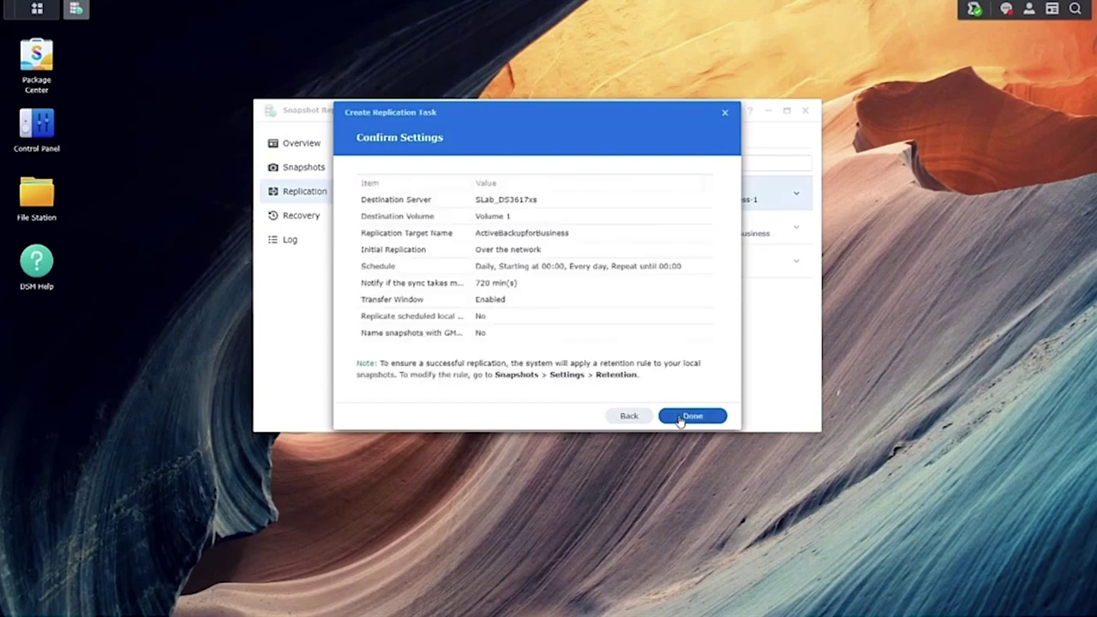
left_click(680, 417)
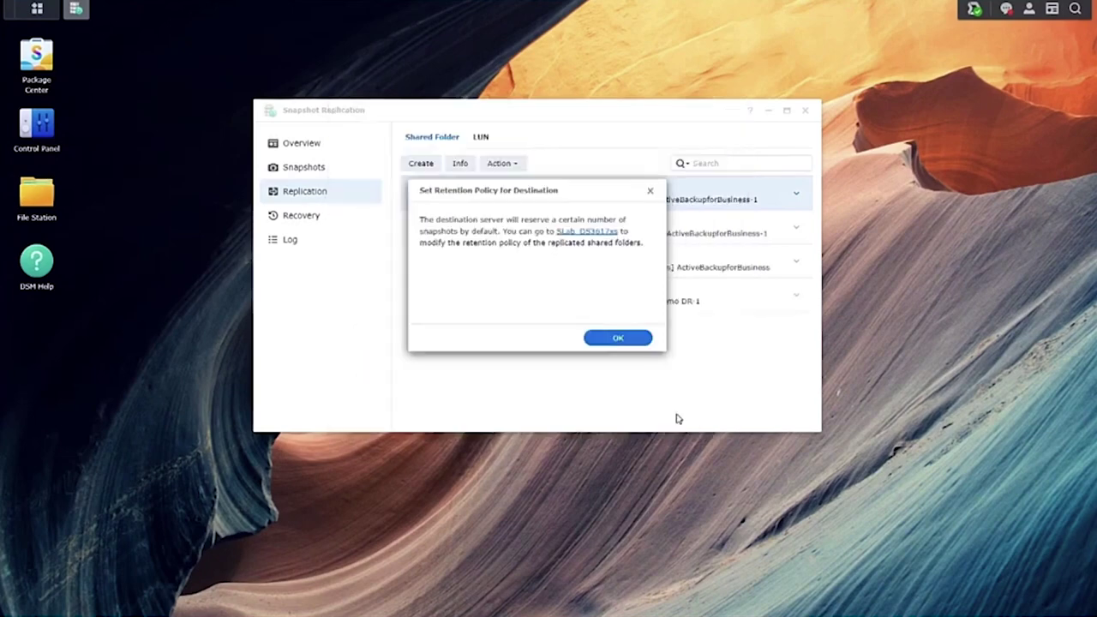
left_click(632, 339)
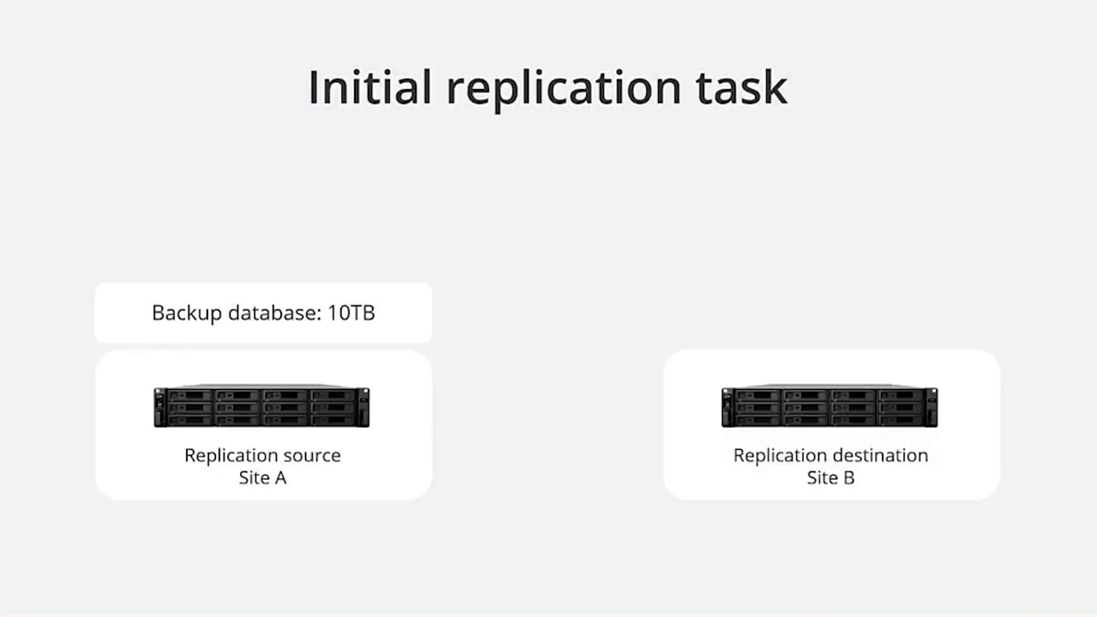